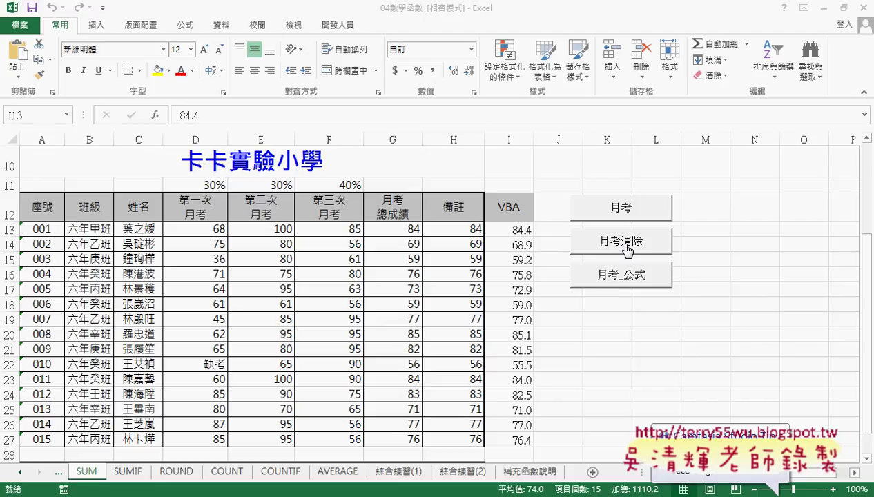
Clear column I, review the ROUND(SUMPRODUCT) formulas in G13 and H13, then run 月考 and clear again
{"action": "left_click", "coordinate": [625, 243]}
{"action": "left_click", "coordinate": [398, 232]}
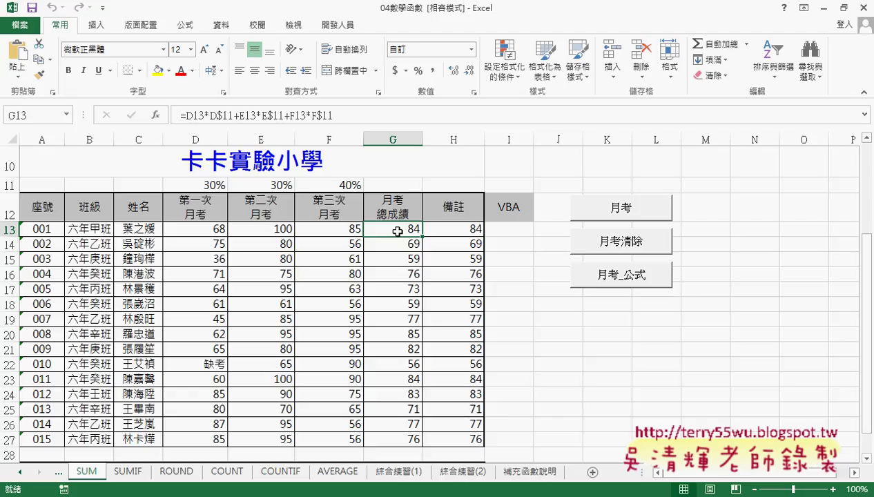
{"action": "left_click", "coordinate": [459, 228]}
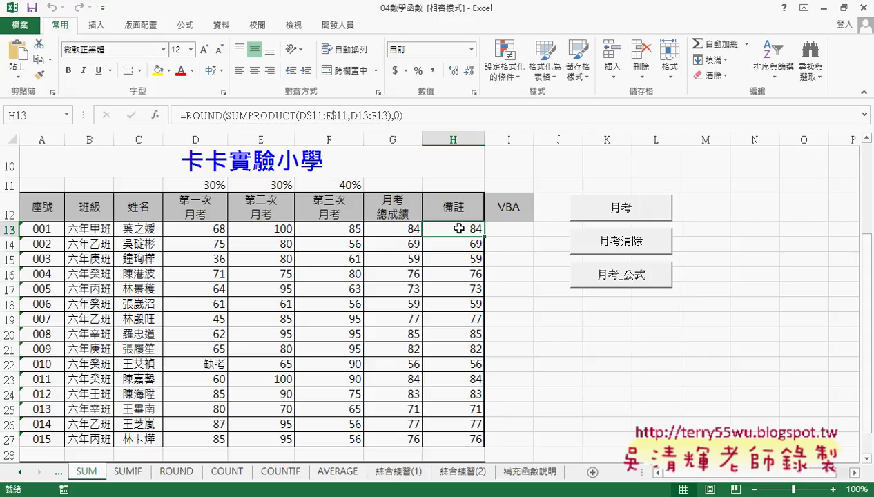
{"action": "left_click", "coordinate": [622, 214]}
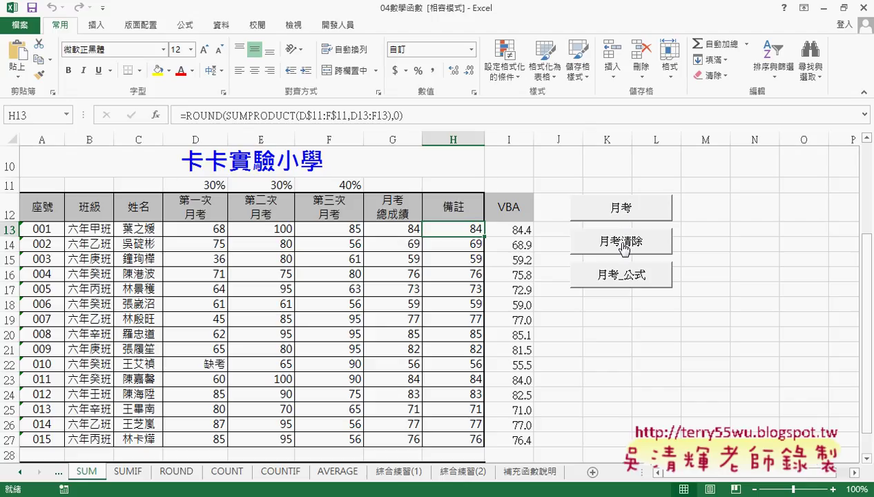
{"action": "left_click", "coordinate": [622, 243]}
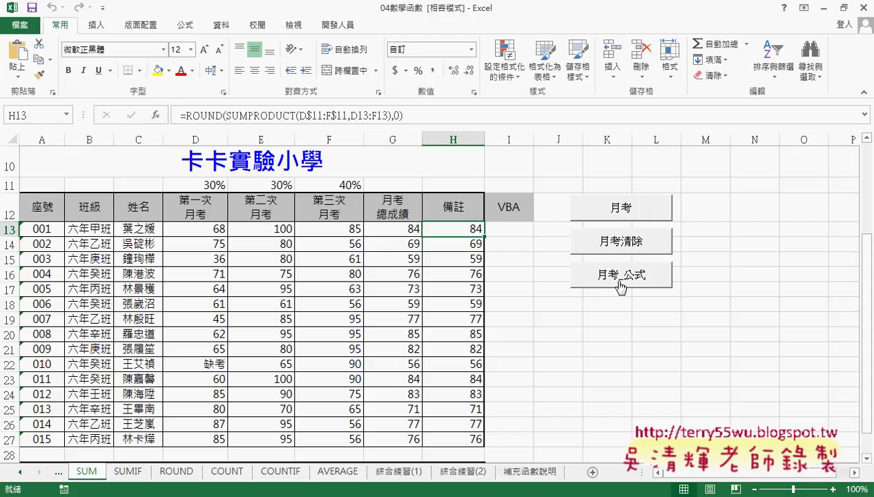
Fill column I with 月考 values, then with 月考_公式 SUMPRODUCT formulas, and clear it
{"action": "left_click", "coordinate": [618, 211]}
{"action": "left_click", "coordinate": [510, 230]}
{"action": "double_click", "coordinate": [189, 116]}
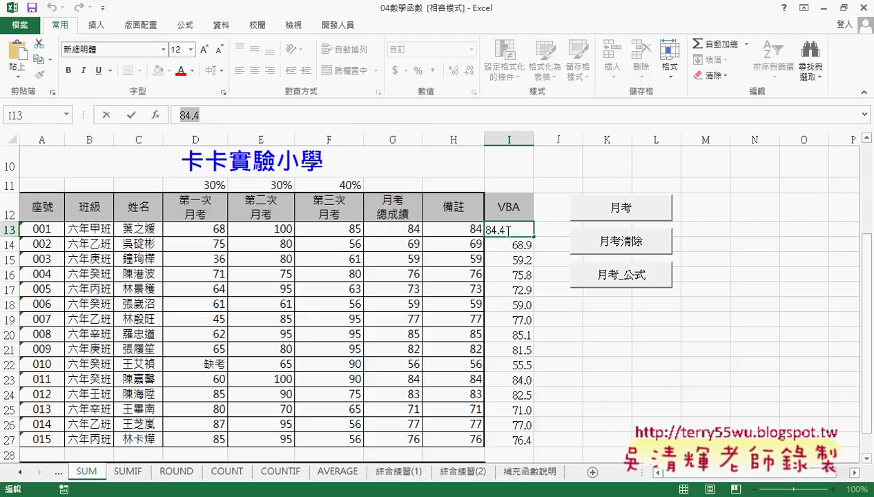
{"action": "left_click", "coordinate": [105, 114]}
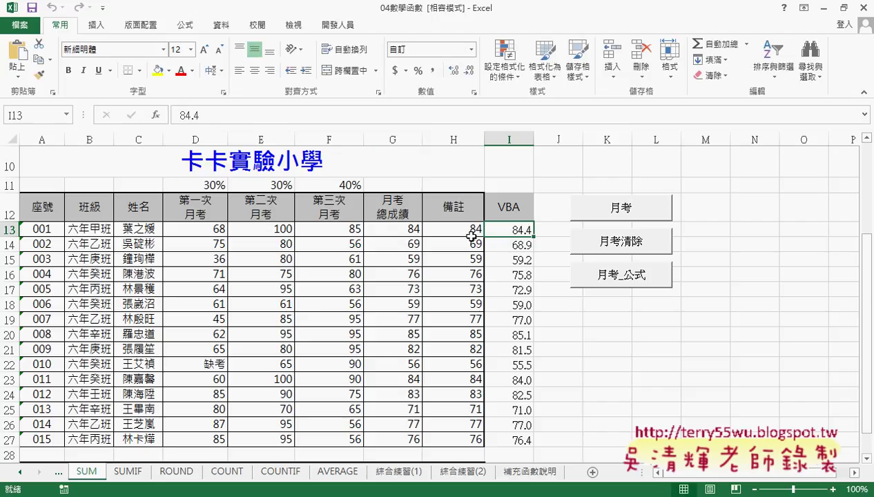
{"action": "left_click", "coordinate": [612, 276]}
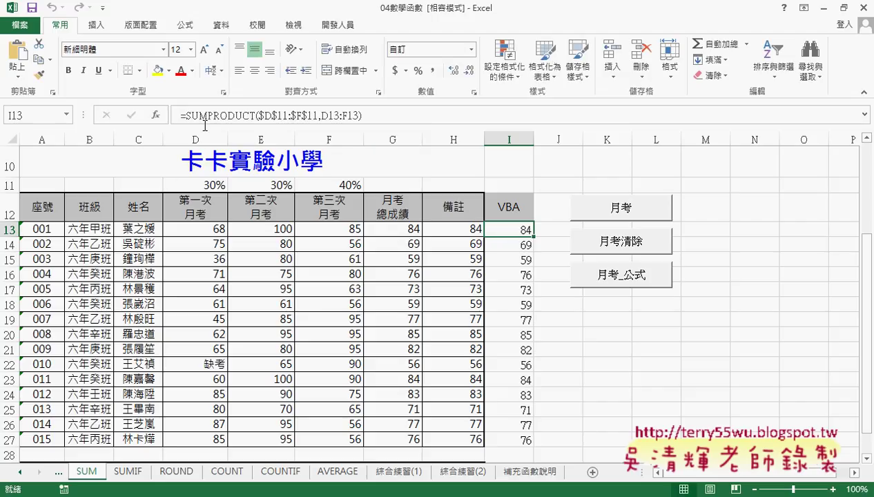
{"action": "left_click_drag", "start_coordinate": [186, 116], "coordinate": [399, 115]}
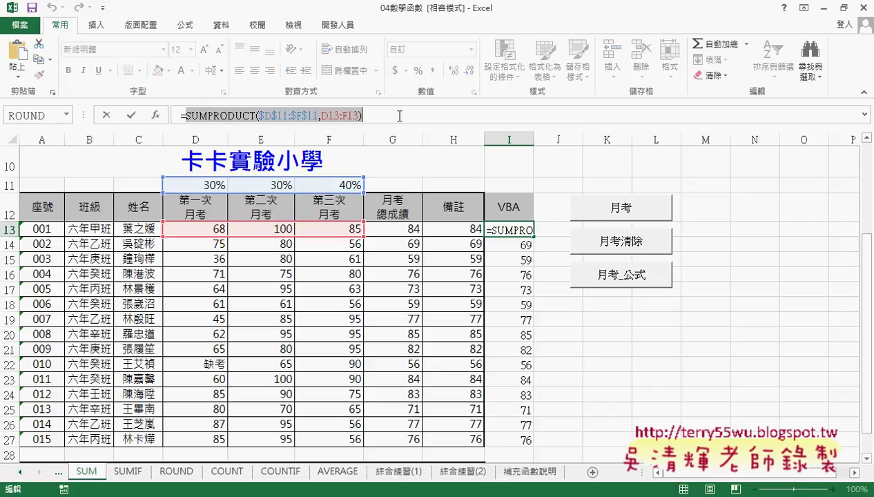
{"action": "left_click", "coordinate": [602, 245]}
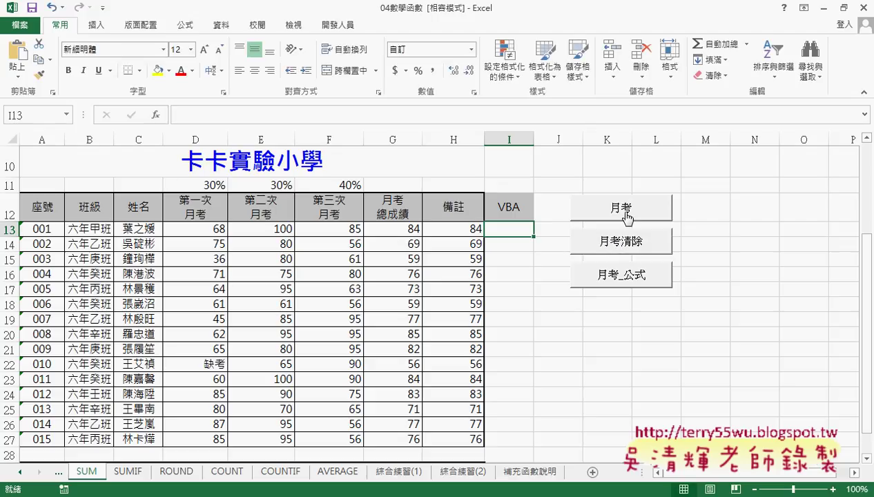
Refill I13:I27 with weighted totals shown to one decimal place (84.4, 68.9…)
{"action": "left_click", "coordinate": [625, 216]}
{"action": "left_click_drag", "start_coordinate": [511, 229], "coordinate": [514, 442]}
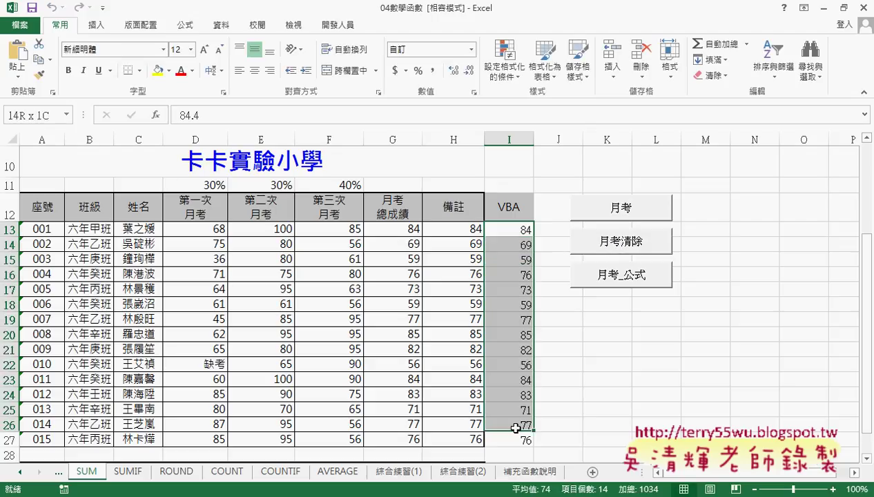
{"action": "left_click", "coordinate": [453, 73]}
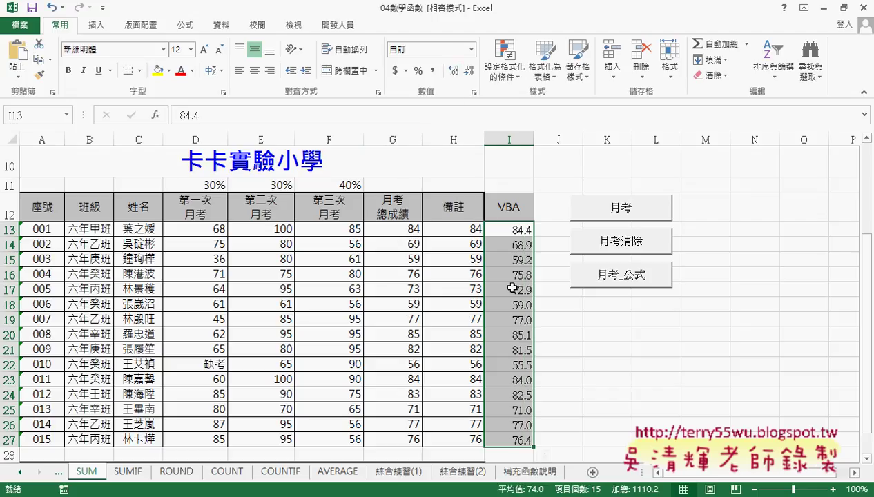
{"action": "left_click", "coordinate": [634, 244]}
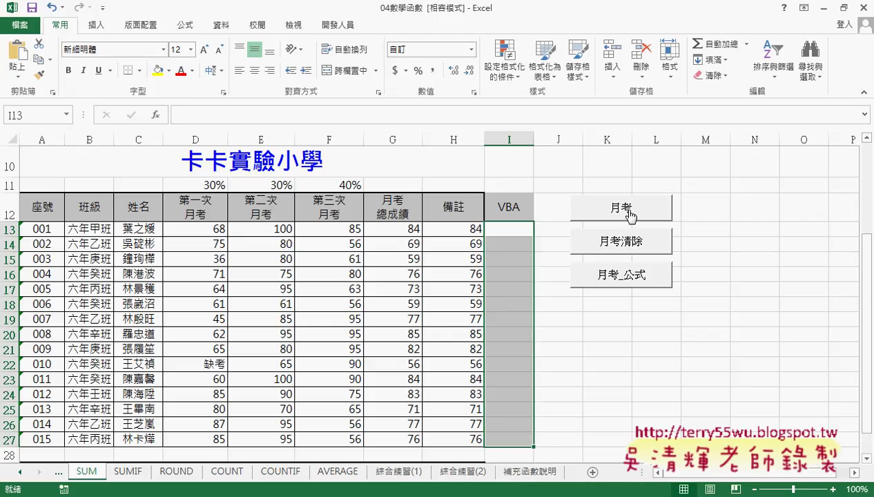
{"action": "left_click", "coordinate": [631, 216]}
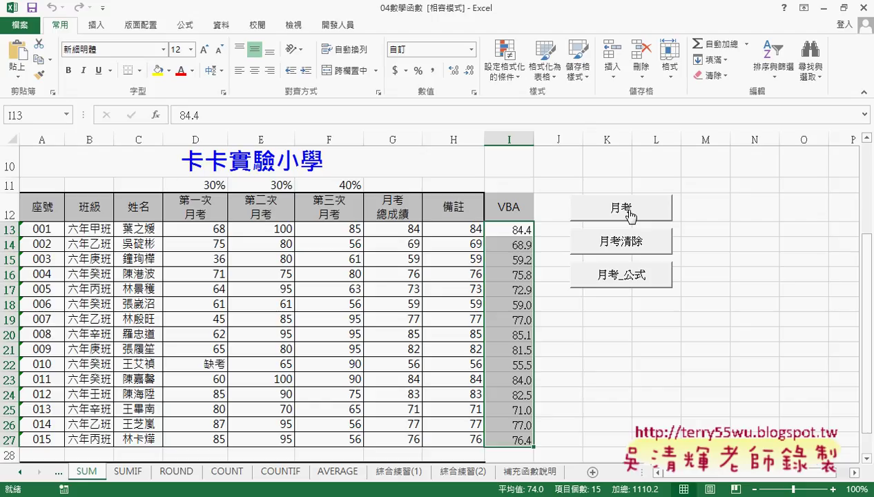
{"action": "left_click", "coordinate": [629, 213]}
{"action": "left_click_drag", "start_coordinate": [8, 232], "coordinate": [12, 245]}
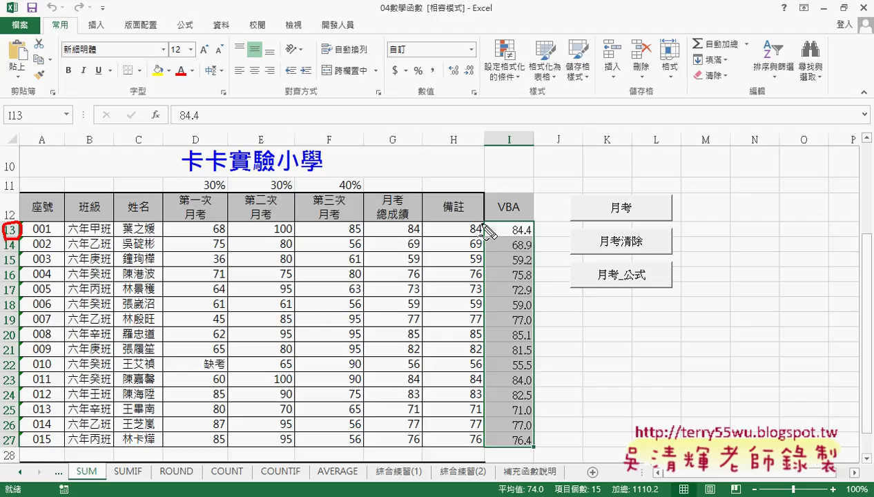
{"action": "mouse_move", "coordinate": [41, 221]}
{"action": "left_mouse_down"}
{"action": "mouse_move", "coordinate": [55, 221]}
{"action": "mouse_move", "coordinate": [46, 268]}
{"action": "mouse_move", "coordinate": [54, 256]}
{"action": "left_mouse_up"}
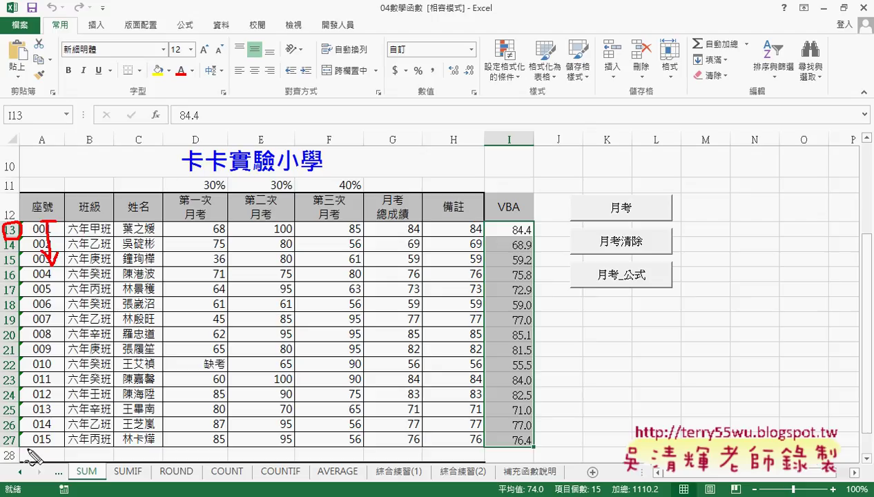
{"action": "left_click_drag", "start_coordinate": [22, 447], "coordinate": [59, 447]}
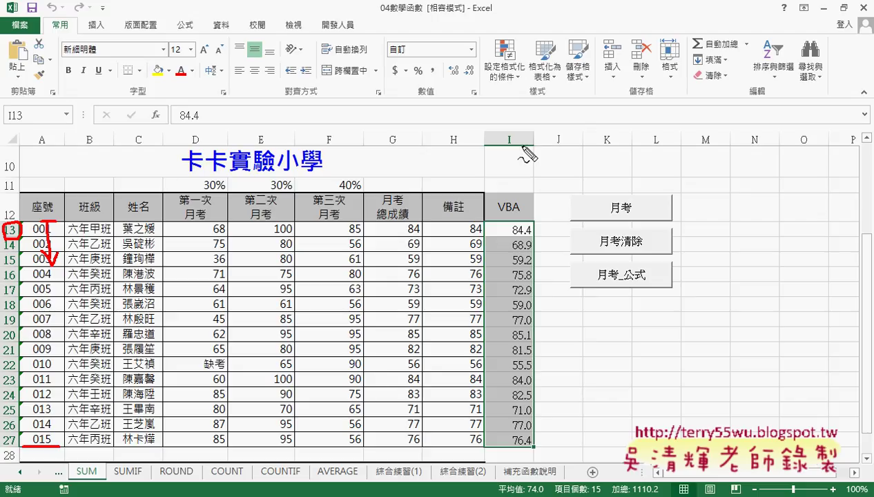
{"action": "mouse_move", "coordinate": [514, 131]}
{"action": "left_mouse_down"}
{"action": "mouse_move", "coordinate": [520, 148]}
{"action": "mouse_move", "coordinate": [517, 133]}
{"action": "left_mouse_up"}
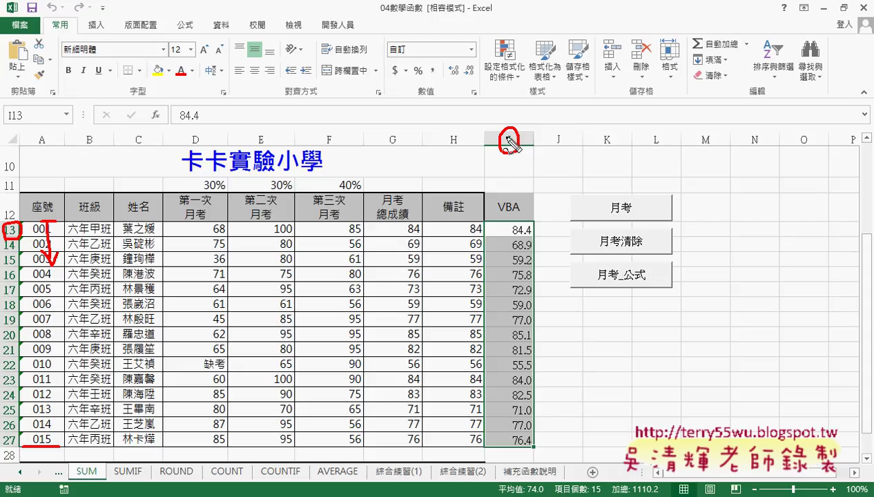
{"action": "mouse_move", "coordinate": [509, 167]}
{"action": "left_mouse_down"}
{"action": "mouse_move", "coordinate": [505, 125]}
{"action": "mouse_move", "coordinate": [514, 121]}
{"action": "mouse_move", "coordinate": [521, 138]}
{"action": "left_mouse_up"}
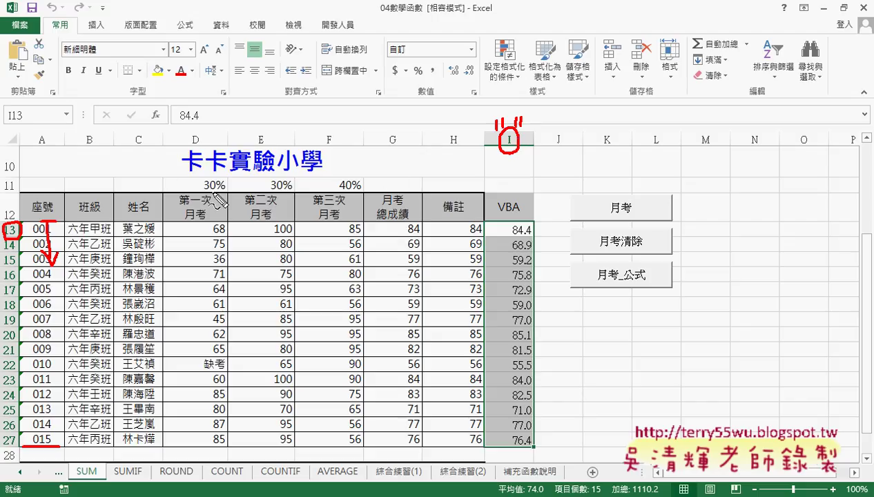
{"action": "mouse_move", "coordinate": [222, 196]}
{"action": "left_mouse_down"}
{"action": "mouse_move", "coordinate": [207, 177]}
{"action": "mouse_move", "coordinate": [231, 199]}
{"action": "mouse_move", "coordinate": [333, 197]}
{"action": "left_mouse_up"}
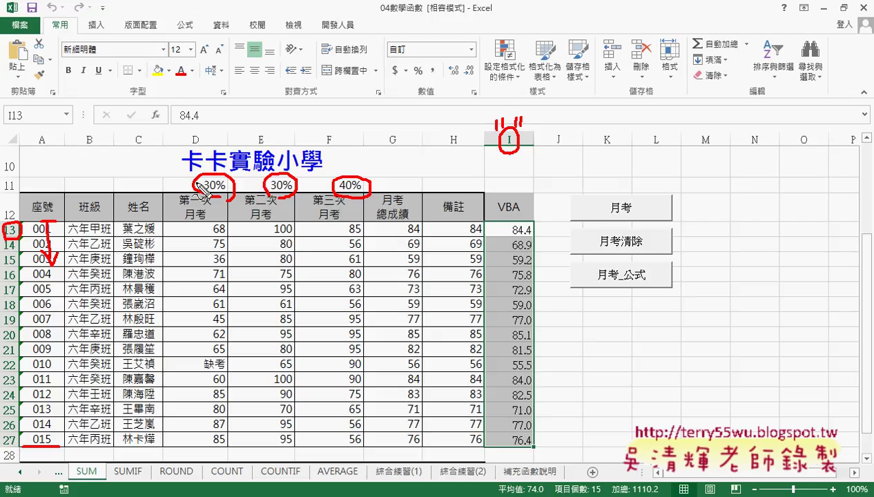
{"action": "left_click_drag", "start_coordinate": [212, 222], "coordinate": [228, 236]}
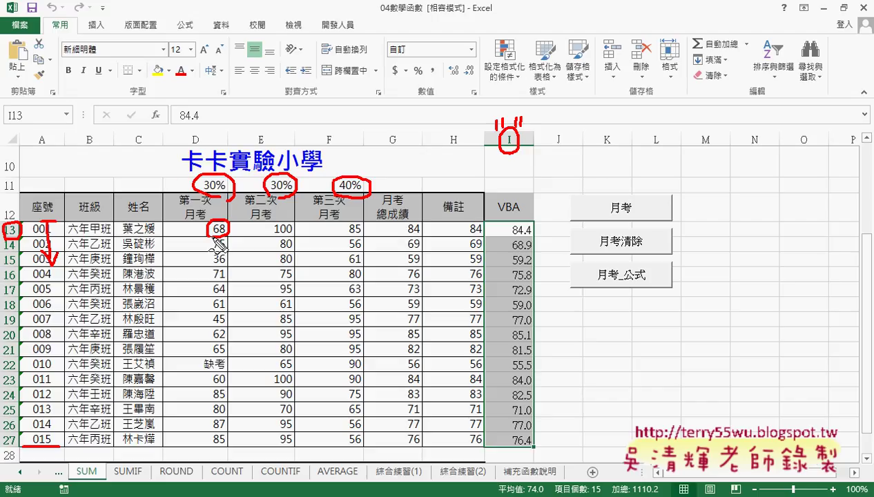
{"action": "key", "text": "Escape"}
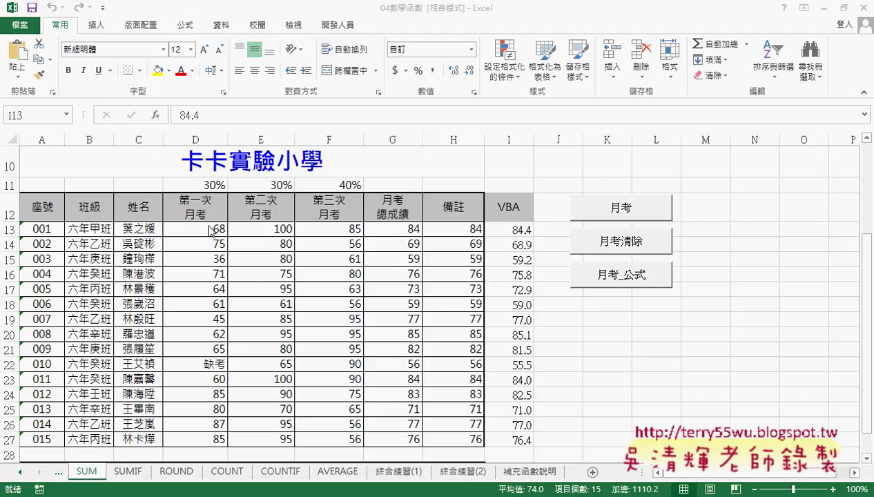
{"action": "left_click", "coordinate": [219, 230]}
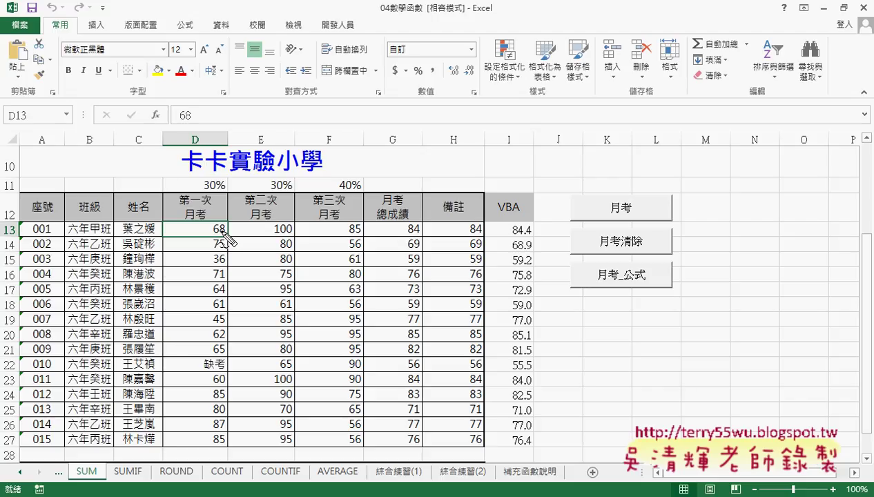
{"action": "left_click_drag", "start_coordinate": [223, 221], "coordinate": [228, 238]}
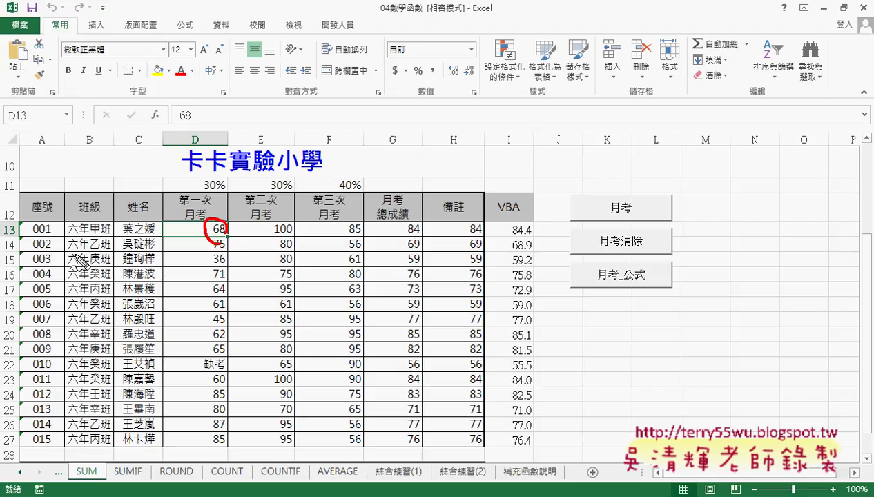
{"action": "mouse_move", "coordinate": [5, 237]}
{"action": "left_mouse_down"}
{"action": "mouse_move", "coordinate": [15, 236]}
{"action": "mouse_move", "coordinate": [13, 255]}
{"action": "left_mouse_up"}
{"action": "left_click_drag", "start_coordinate": [198, 131], "coordinate": [195, 133]}
{"action": "mouse_move", "coordinate": [202, 246]}
{"action": "left_mouse_down"}
{"action": "mouse_move", "coordinate": [190, 186]}
{"action": "mouse_move", "coordinate": [228, 243]}
{"action": "left_mouse_up"}
{"action": "mouse_move", "coordinate": [287, 243]}
{"action": "left_mouse_down"}
{"action": "mouse_move", "coordinate": [268, 190]}
{"action": "mouse_move", "coordinate": [285, 243]}
{"action": "left_mouse_up"}
{"action": "left_click_drag", "start_coordinate": [249, 211], "coordinate": [258, 210]}
{"action": "left_click_drag", "start_coordinate": [254, 205], "coordinate": [254, 216]}
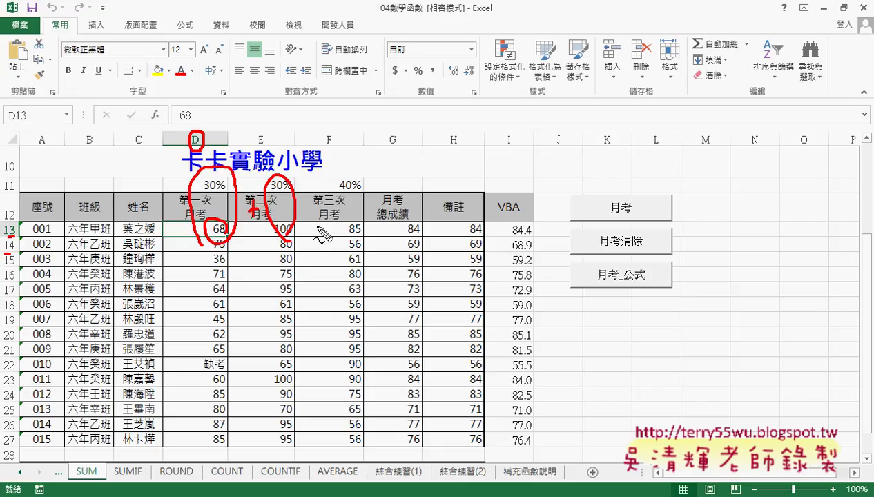
{"action": "mouse_move", "coordinate": [311, 209]}
{"action": "left_mouse_down"}
{"action": "mouse_move", "coordinate": [325, 208]}
{"action": "mouse_move", "coordinate": [318, 218]}
{"action": "mouse_move", "coordinate": [360, 244]}
{"action": "left_mouse_up"}
{"action": "left_click_drag", "start_coordinate": [366, 200], "coordinate": [494, 234]}
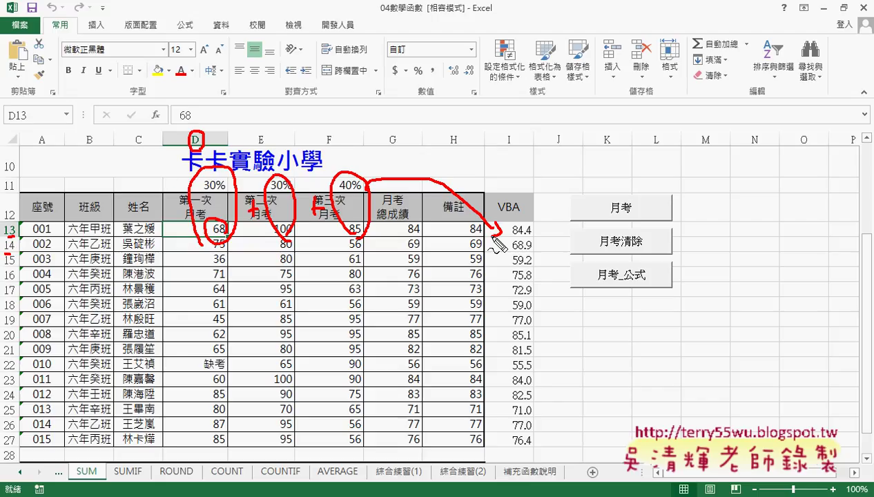
{"action": "key", "text": "Escape"}
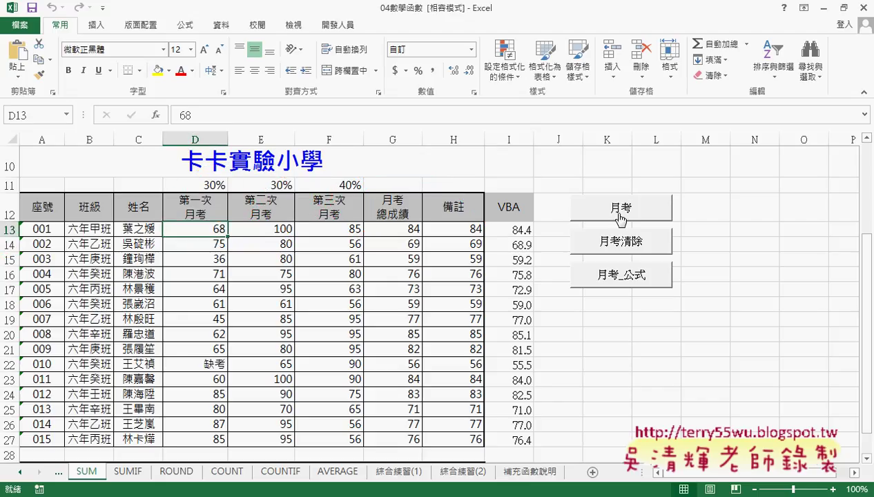
Open the 月考 button's assigned macro code and show Module1 with the three grade macros
{"action": "right_click", "coordinate": [620, 219]}
{"action": "left_click", "coordinate": [672, 327]}
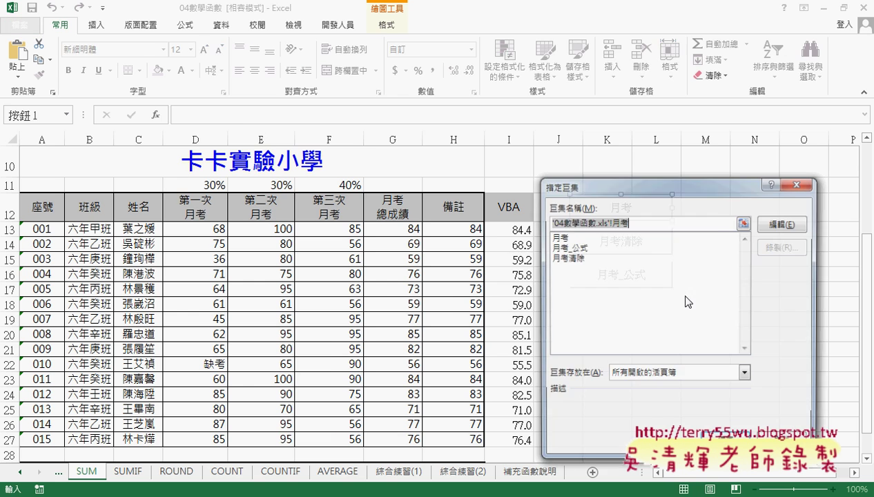
{"action": "left_click", "coordinate": [784, 224]}
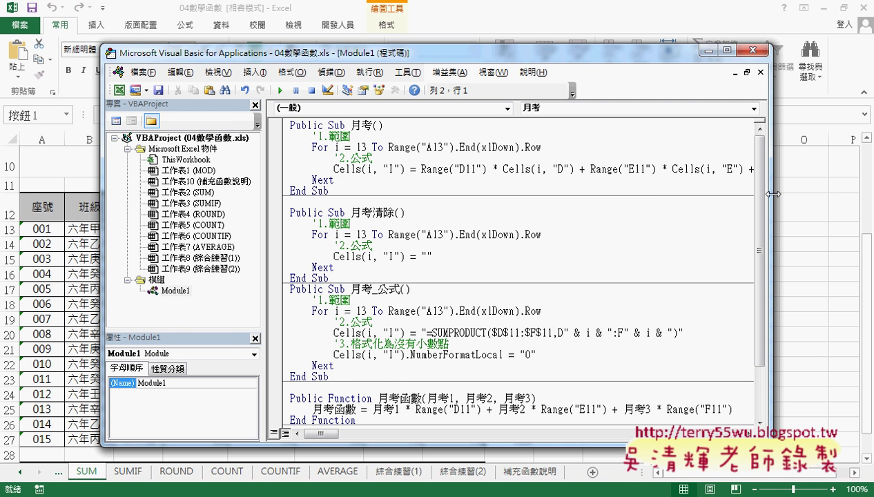
{"action": "left_click_drag", "start_coordinate": [260, 213], "coordinate": [221, 216]}
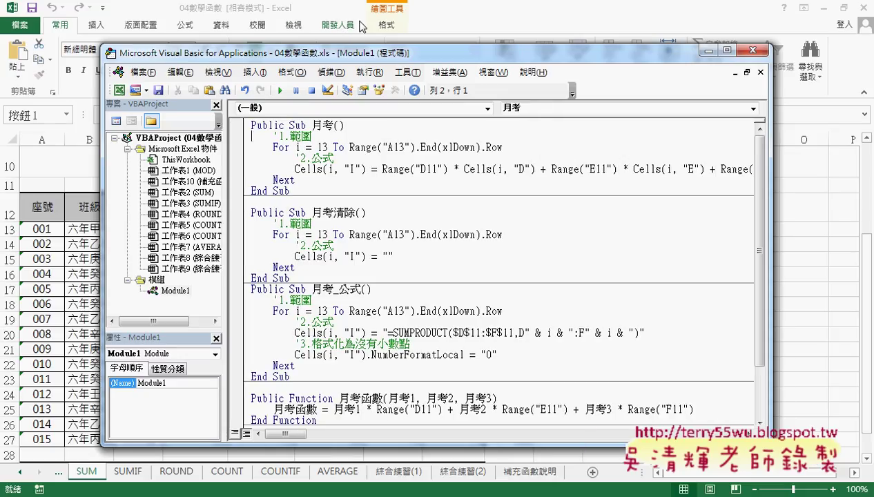
{"action": "left_click", "coordinate": [179, 292]}
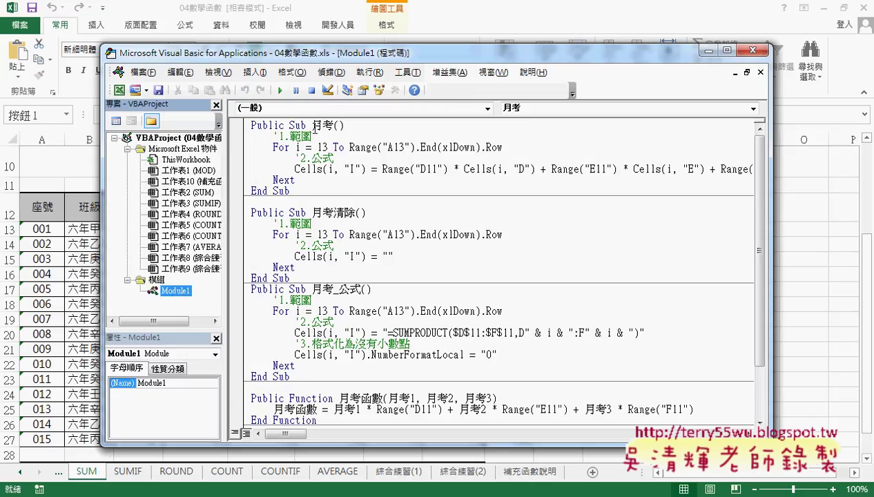
{"action": "left_click_drag", "start_coordinate": [311, 127], "coordinate": [334, 127]}
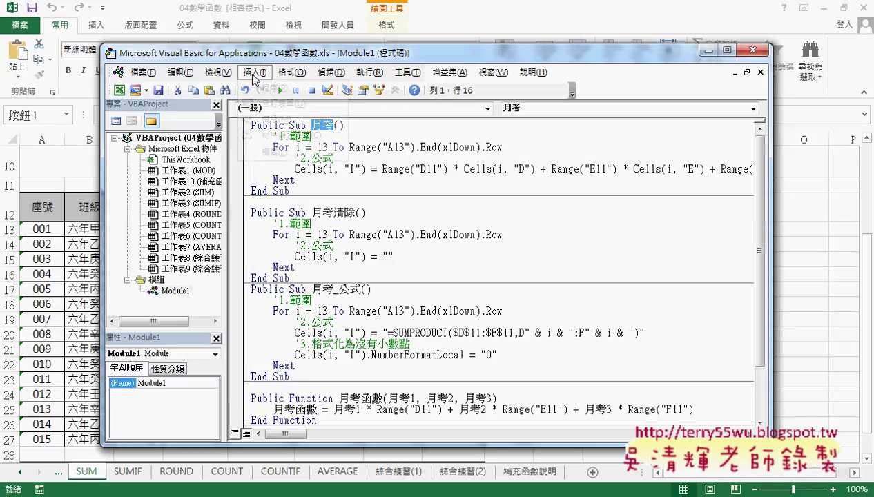
Try Insert > Procedure and cancel it, then select the Sub 月考 header and body lines
{"action": "left_click", "coordinate": [254, 71]}
{"action": "left_click", "coordinate": [265, 90]}
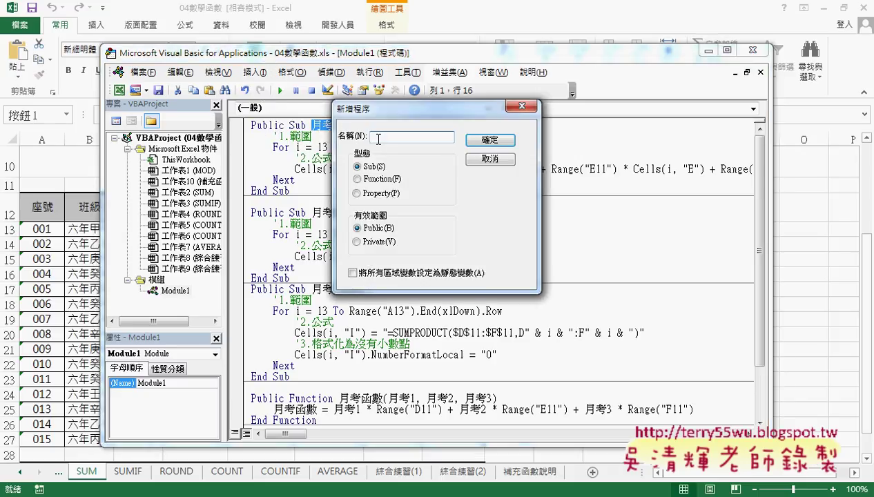
{"action": "left_click", "coordinate": [505, 160]}
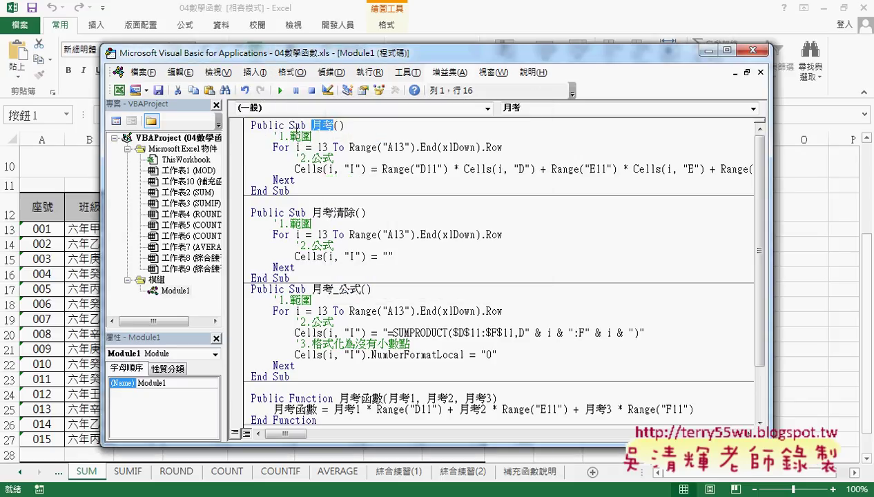
{"action": "left_click_drag", "start_coordinate": [290, 127], "coordinate": [336, 125]}
{"action": "left_click_drag", "start_coordinate": [302, 178], "coordinate": [247, 138]}
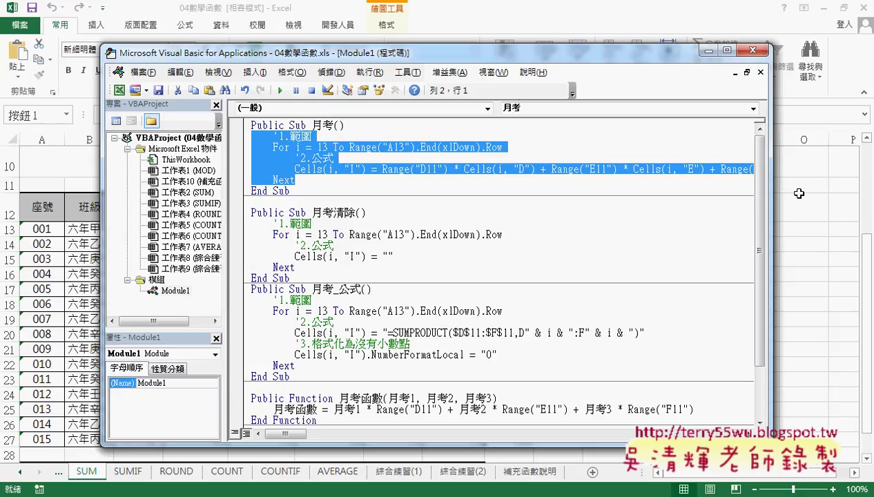
Widen the VBA editor to show the For line's Range("A13").End(xlDown).Row, then return to the worksheet
{"action": "left_click_drag", "start_coordinate": [771, 185], "coordinate": [845, 196]}
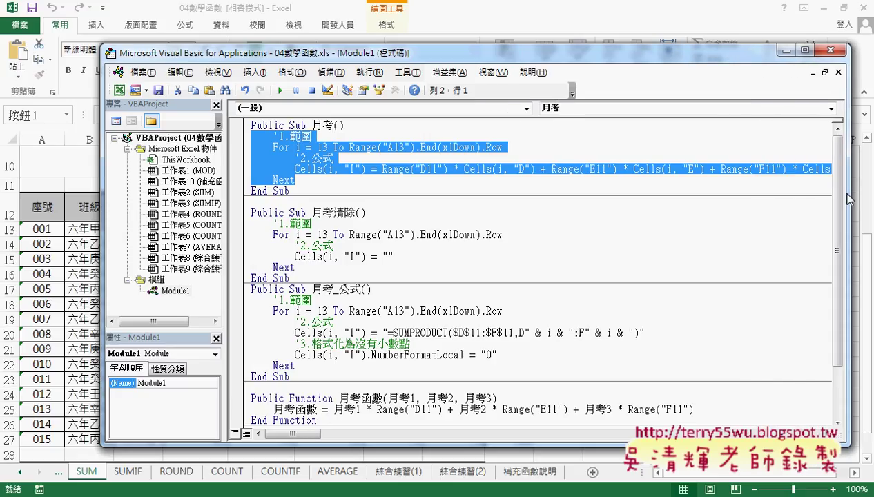
{"action": "left_click", "coordinate": [367, 152]}
{"action": "left_click_drag", "start_coordinate": [349, 147], "coordinate": [513, 147]}
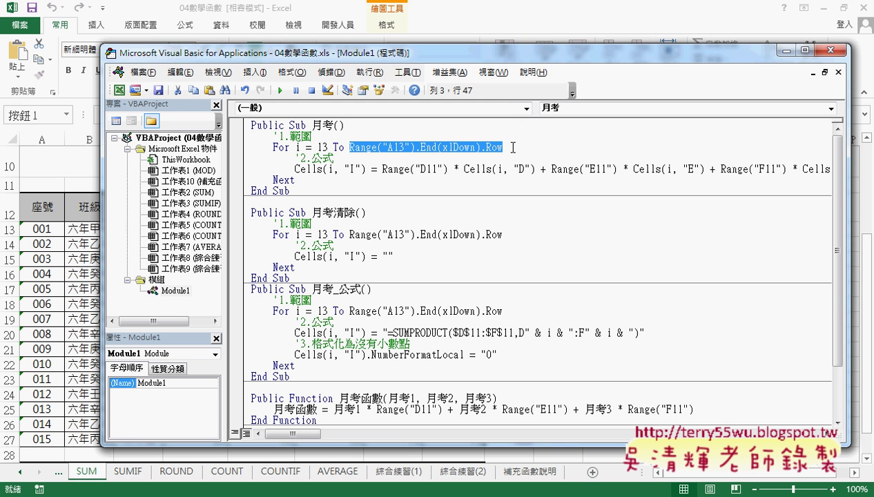
{"action": "left_click", "coordinate": [500, 148]}
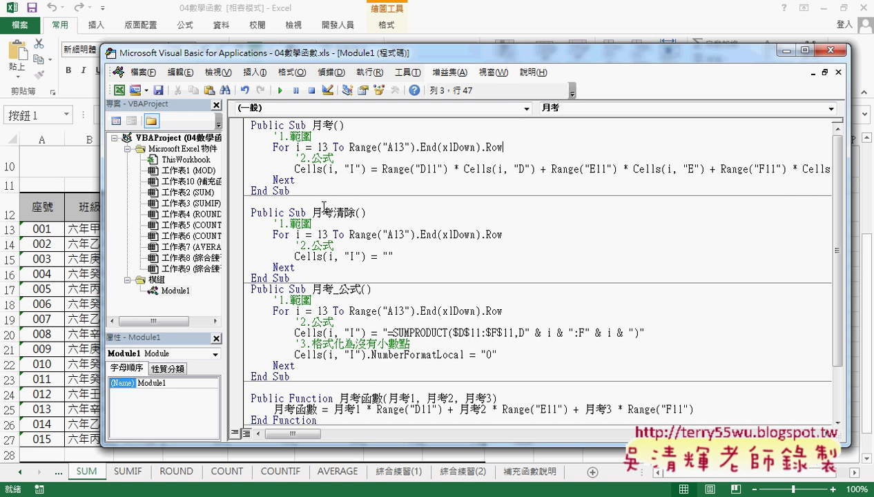
{"action": "left_click", "coordinate": [43, 229]}
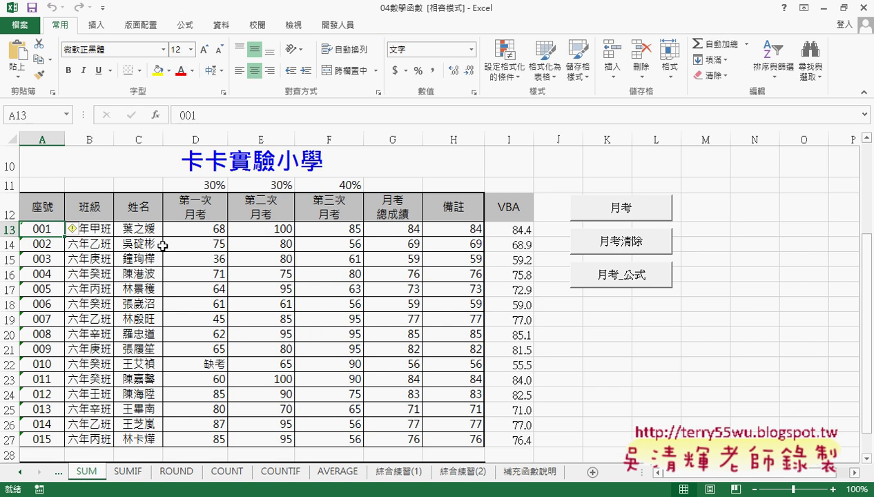
{"action": "key", "text": "ctrl+Down"}
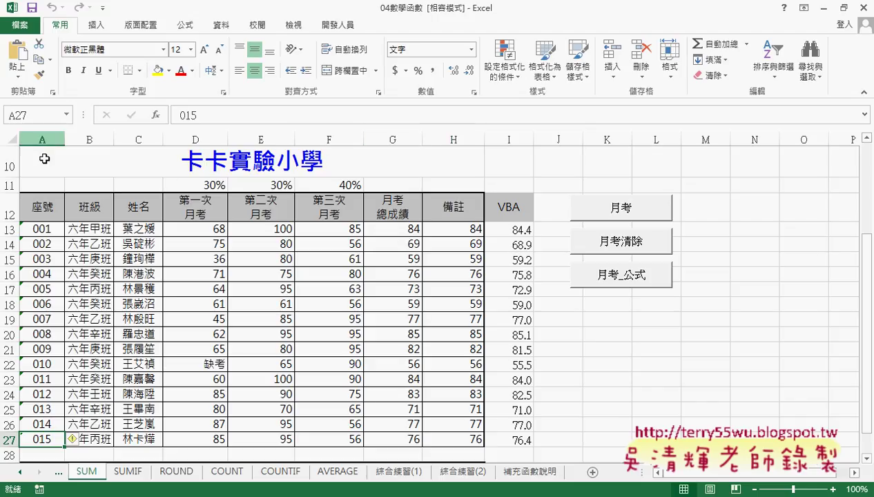
{"action": "left_click", "coordinate": [41, 225]}
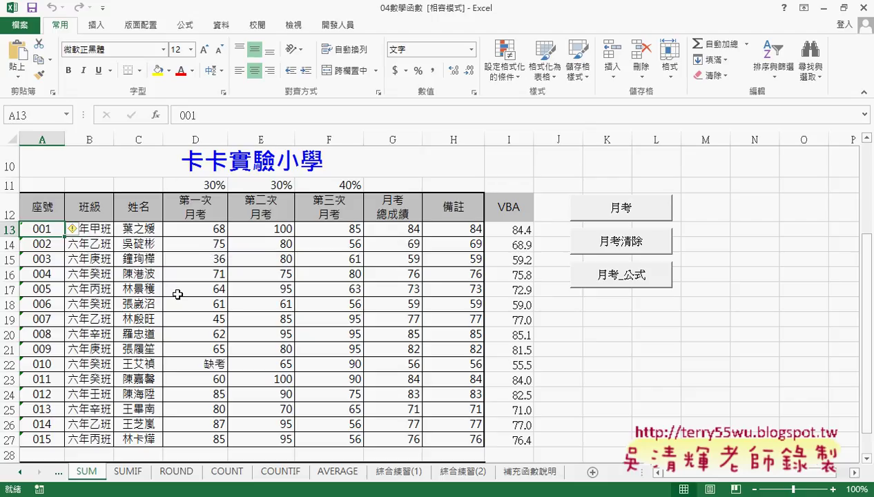
{"action": "left_click", "coordinate": [222, 260]}
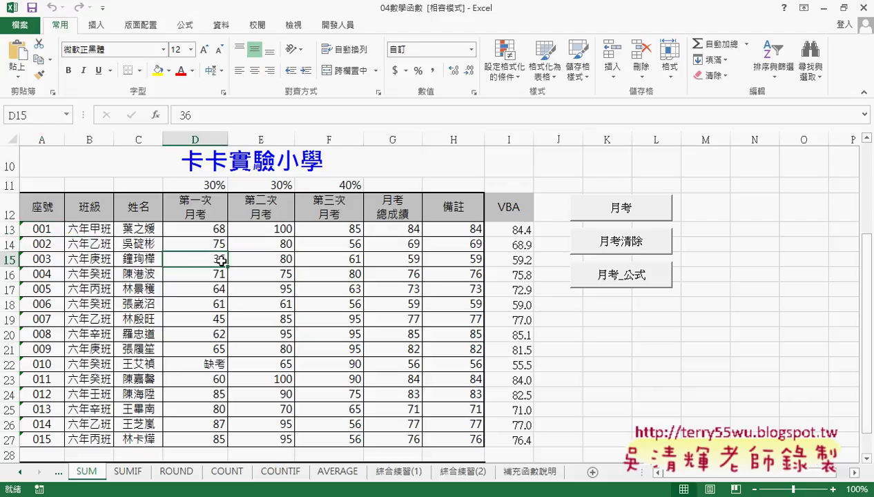
{"action": "key", "text": "Delete"}
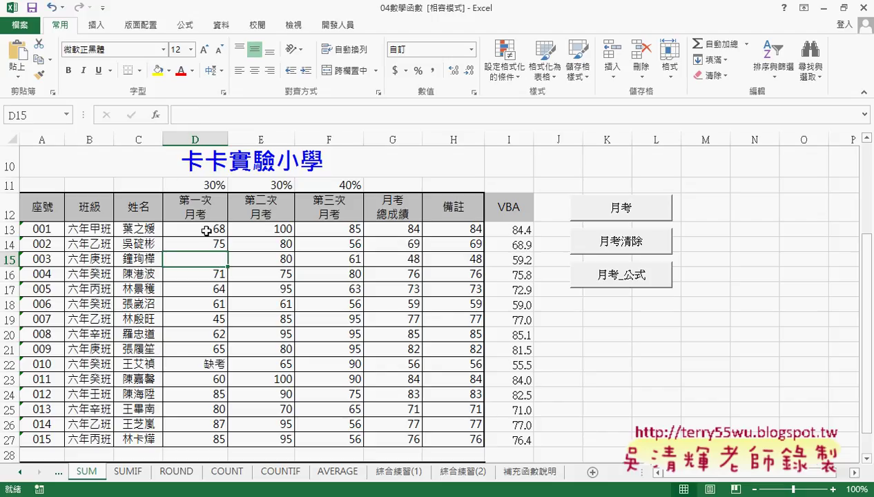
{"action": "left_click", "coordinate": [207, 232]}
{"action": "key", "text": "Down"}
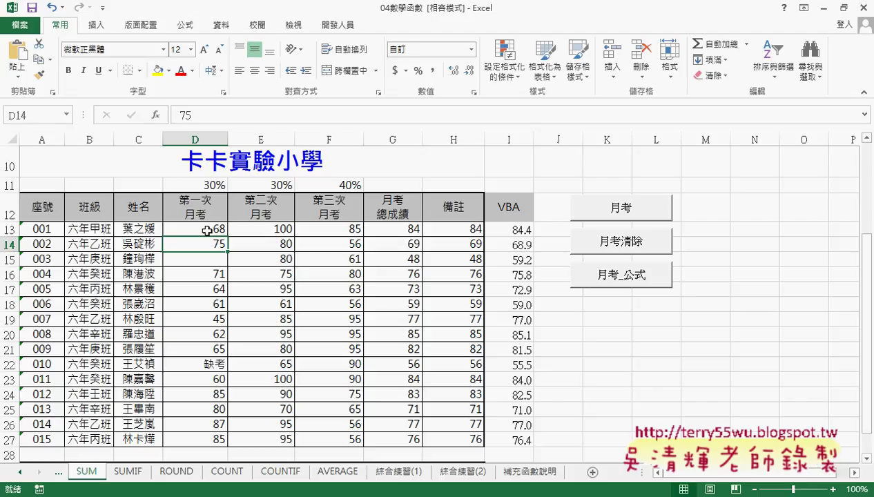
{"action": "key", "text": "ctrl+z"}
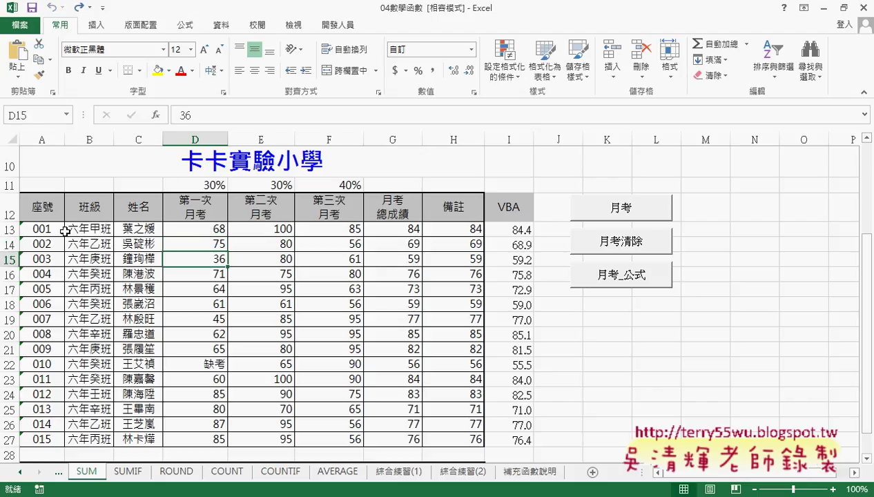
{"action": "left_click", "coordinate": [45, 229]}
{"action": "key", "text": "ctrl+Down"}
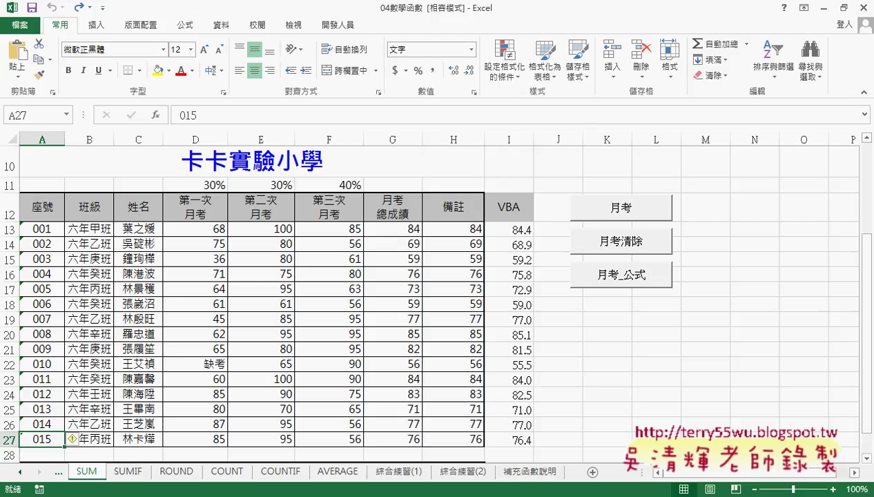
Open the Visual Basic editor from the Developer tab and select .End(xlDown).Row on the For line
{"action": "left_click", "coordinate": [338, 26]}
{"action": "left_click", "coordinate": [38, 67]}
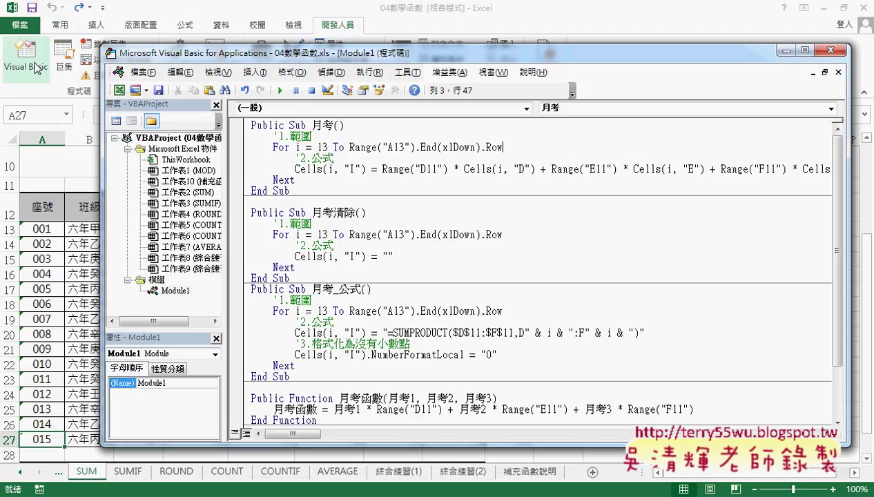
{"action": "left_click_drag", "start_coordinate": [503, 147], "coordinate": [415, 148]}
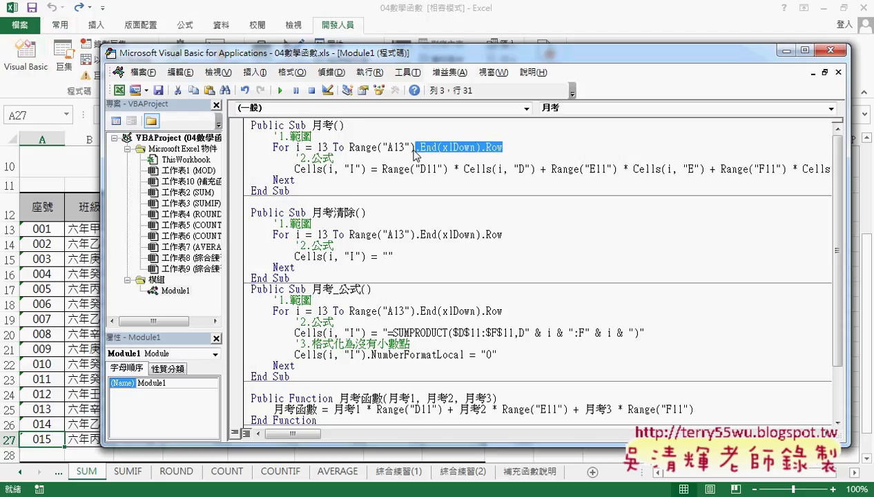
Retype .End(xlDown).Row using IntelliSense suggestions for End and xlDown
{"action": "type", "text": "."}
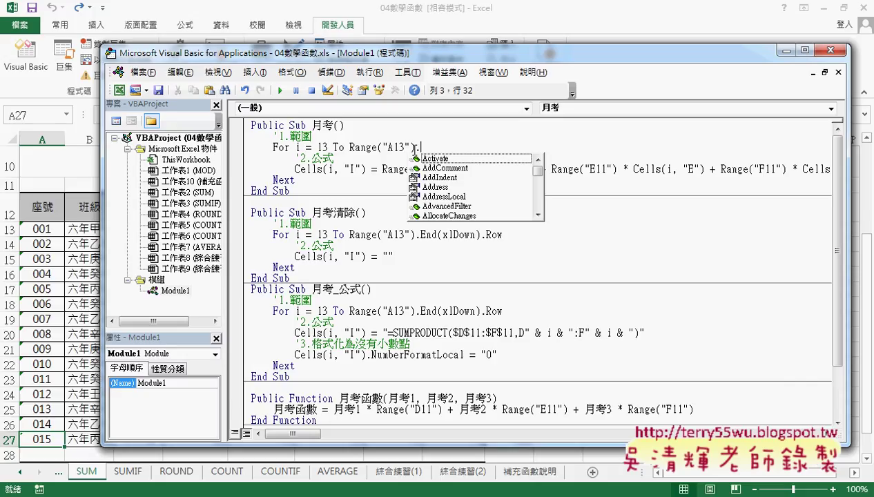
{"action": "type", "text": "E"}
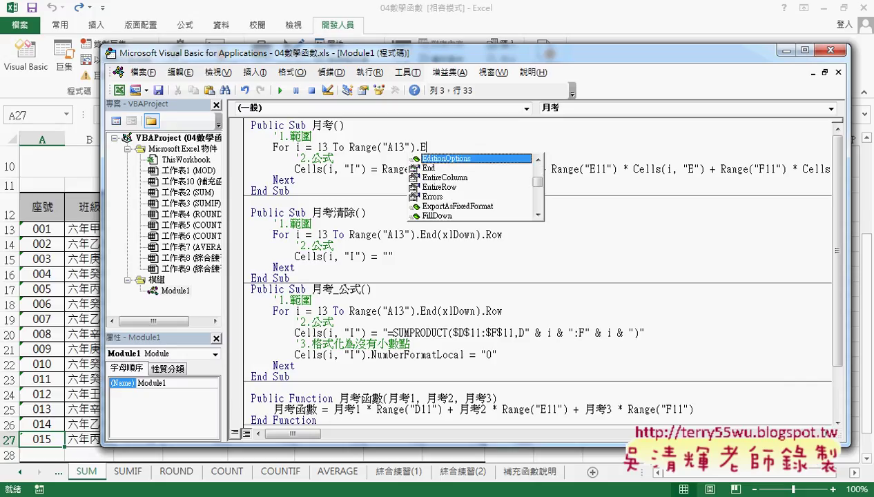
{"action": "left_click", "coordinate": [442, 168]}
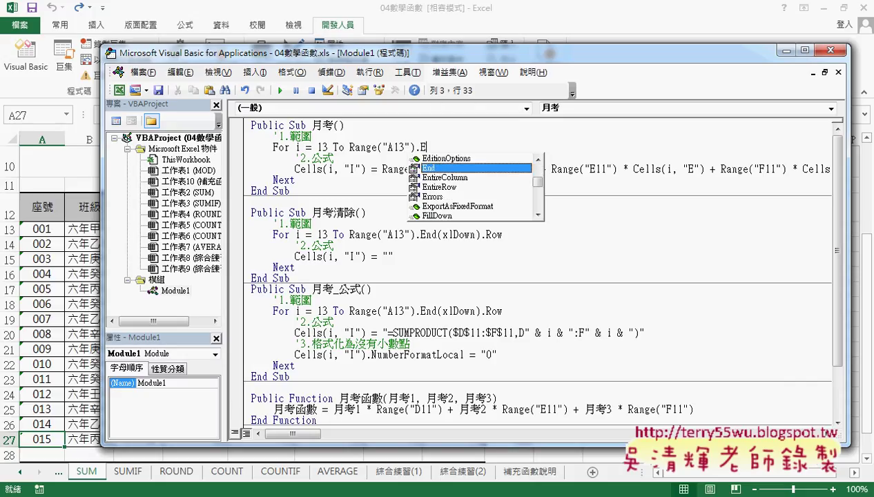
{"action": "double_click", "coordinate": [456, 168]}
{"action": "type", "text": "("}
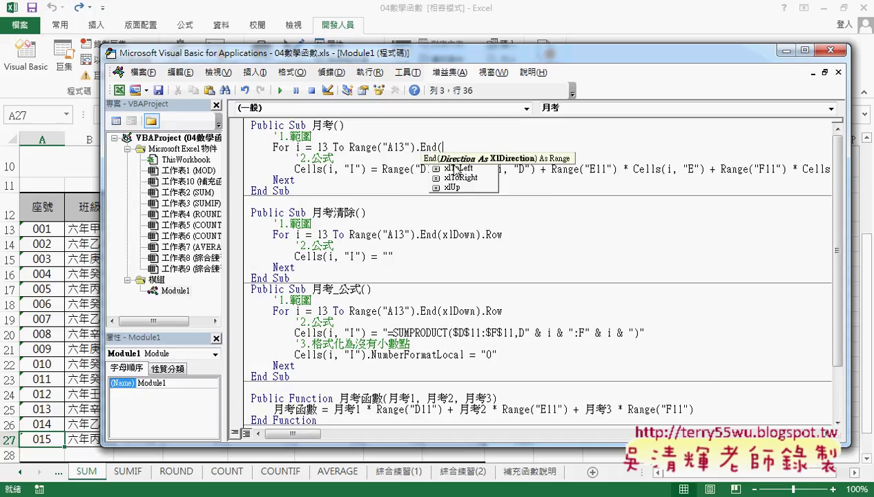
{"action": "key", "text": "Down"}
{"action": "key", "text": "Down"}
{"action": "key", "text": "Down"}
{"action": "key", "text": "Down"}
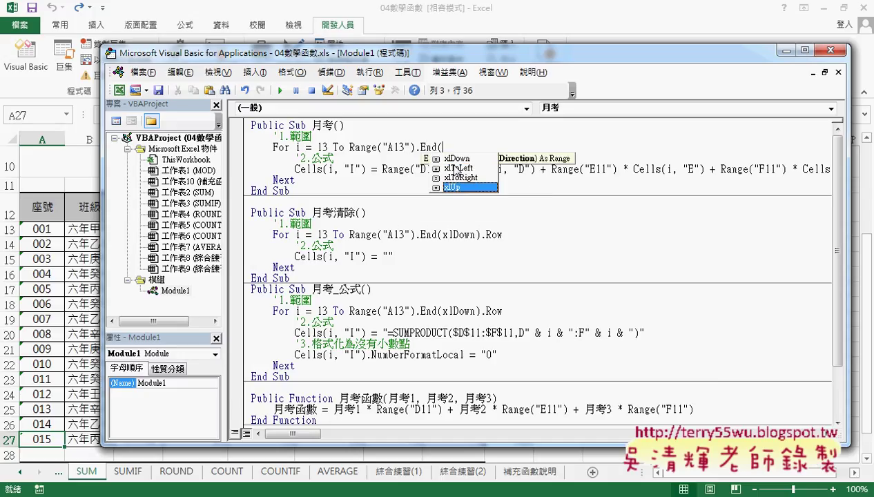
{"action": "key", "text": "Up"}
{"action": "key", "text": "Up"}
{"action": "key", "text": "Up"}
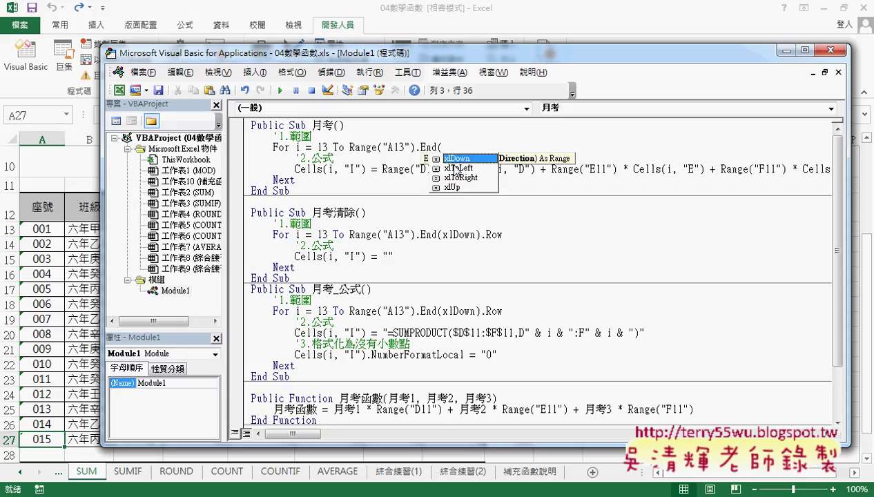
{"action": "key", "text": "Tab"}
{"action": "type", "text": ")"}
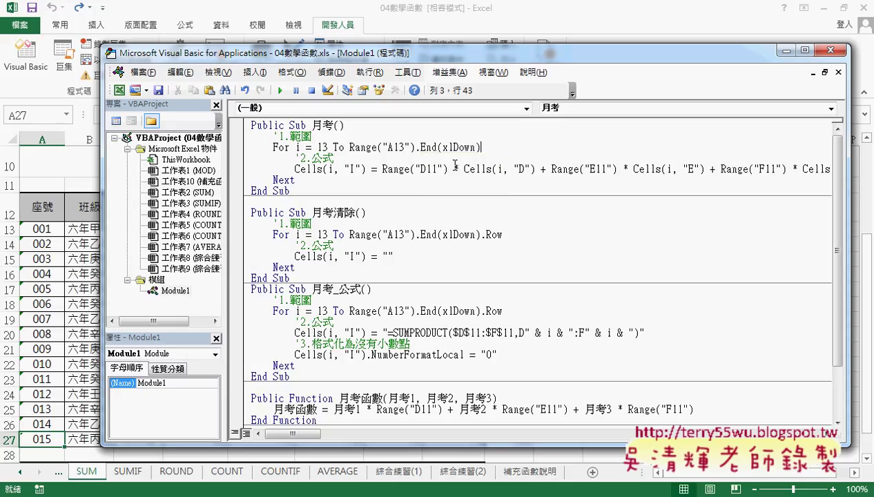
{"action": "type", "text": "."}
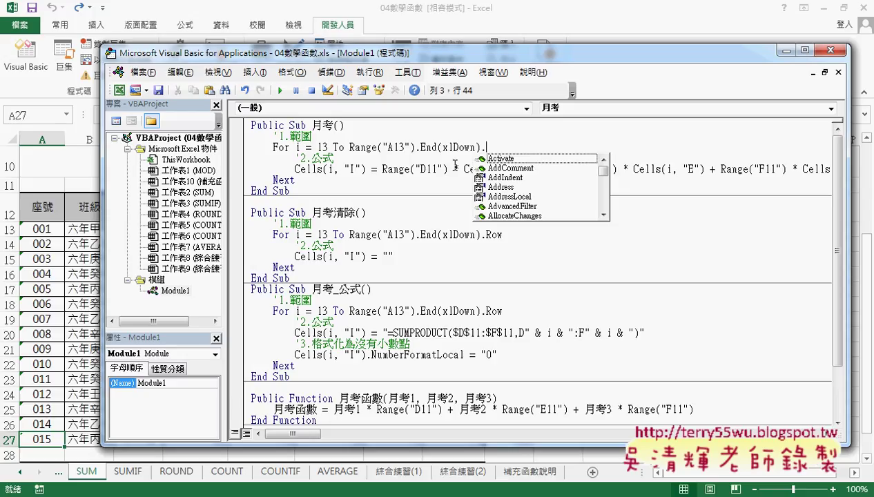
{"action": "type", "text": "ro"}
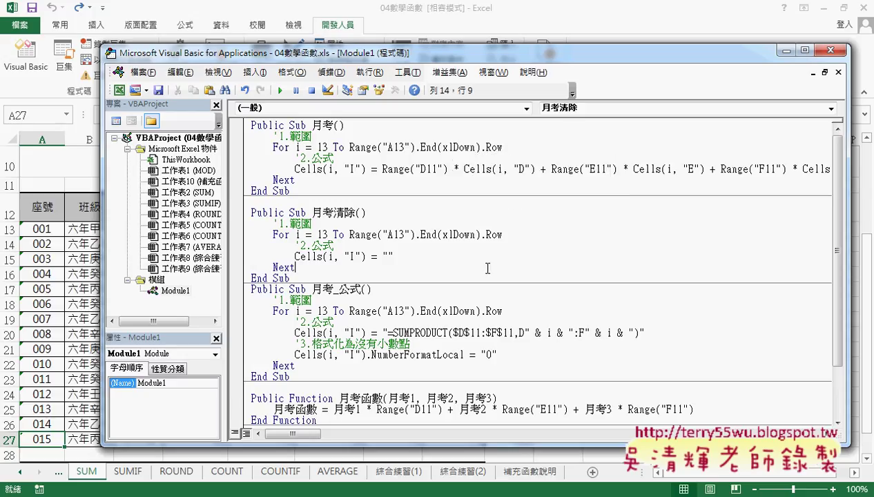
{"action": "left_click_drag", "start_coordinate": [503, 147], "coordinate": [349, 148]}
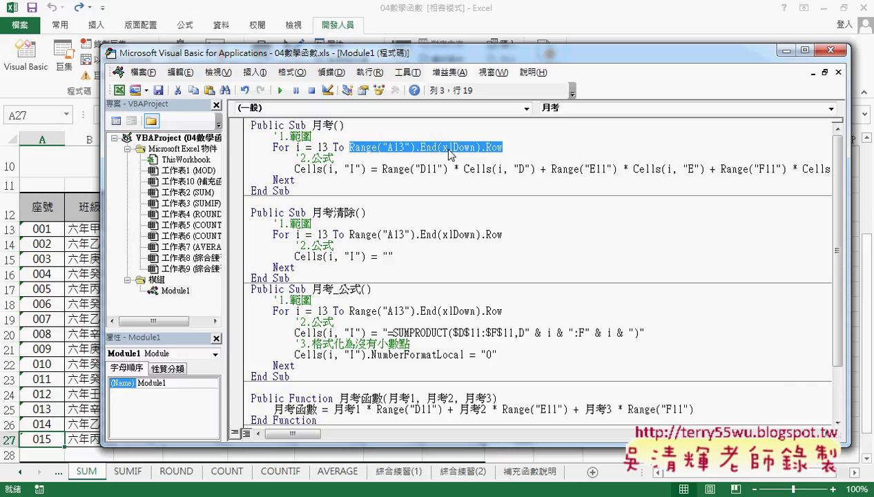
{"action": "left_click_drag", "start_coordinate": [367, 170], "coordinate": [295, 171]}
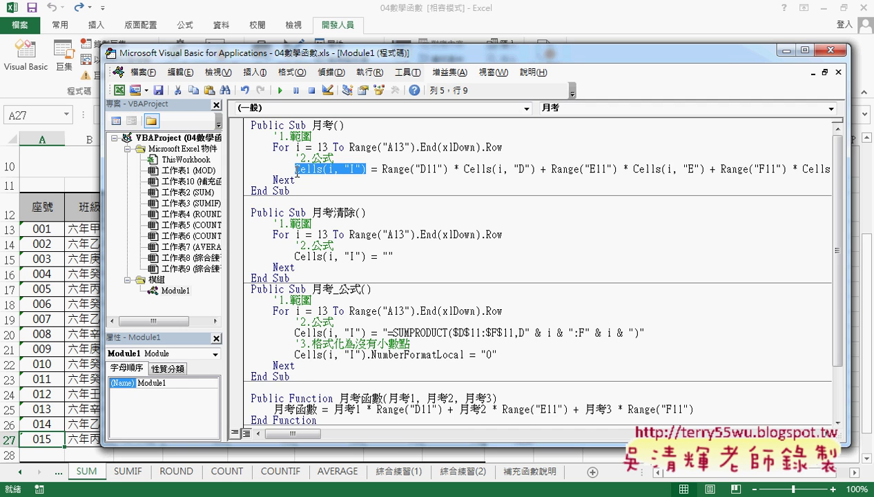
Move the editor aside to show column I and highlight the Range("D11") and Cells(i, "D") terms
{"action": "left_click_drag", "start_coordinate": [367, 60], "coordinate": [778, 77]}
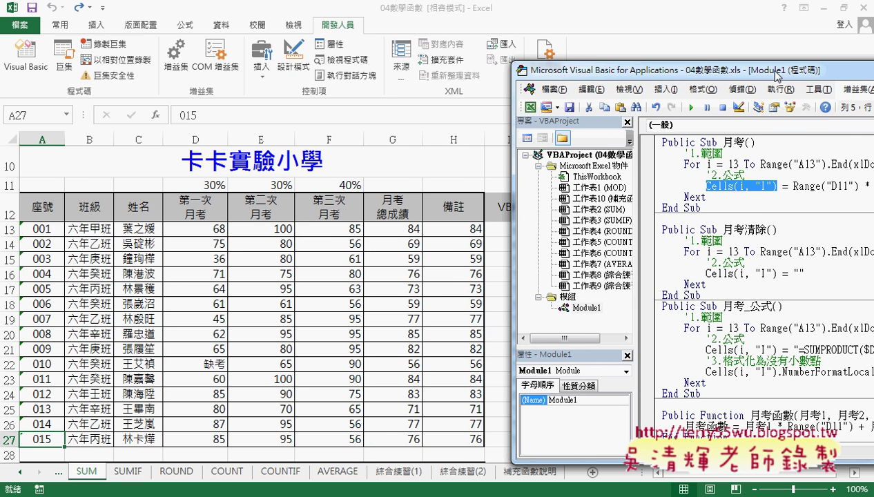
{"action": "left_click_drag", "start_coordinate": [616, 73], "coordinate": [649, 73]}
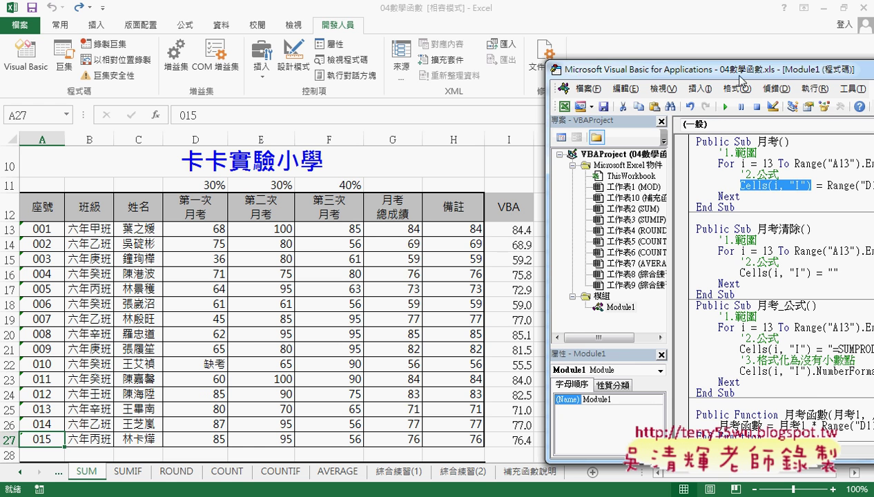
{"action": "mouse_move", "coordinate": [741, 80]}
{"action": "left_mouse_down"}
{"action": "mouse_move", "coordinate": [292, 221]}
{"action": "mouse_move", "coordinate": [191, 231]}
{"action": "left_mouse_up"}
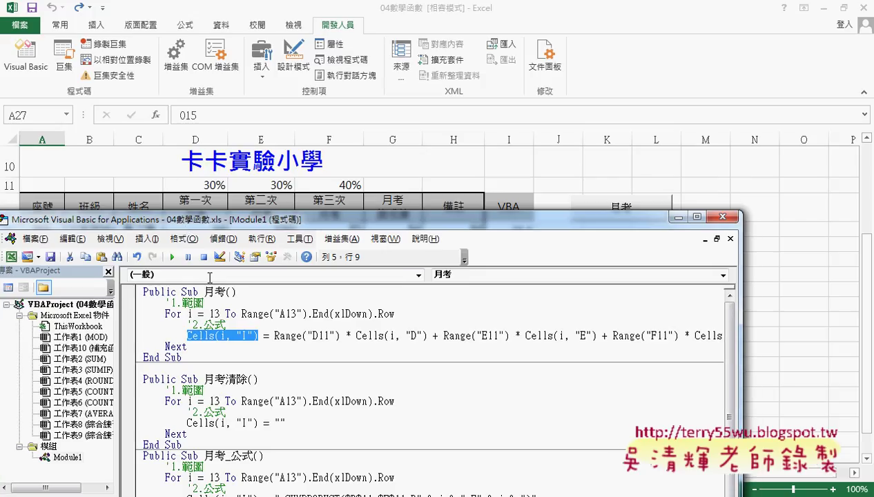
{"action": "left_click", "coordinate": [272, 336]}
{"action": "left_click_drag", "start_coordinate": [272, 336], "coordinate": [339, 336]}
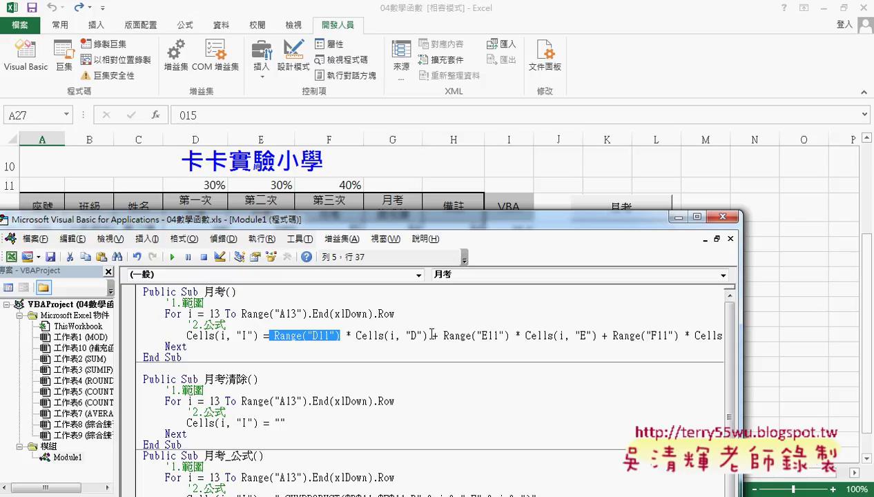
{"action": "left_click_drag", "start_coordinate": [430, 336], "coordinate": [356, 336]}
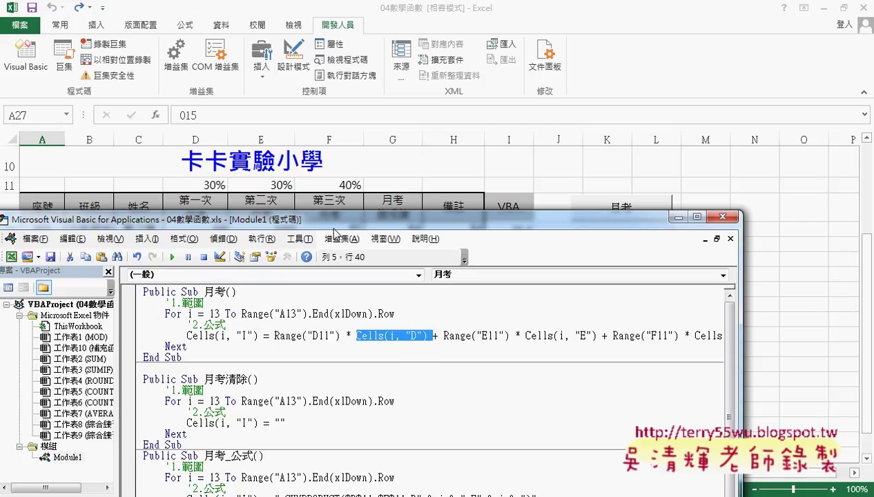
{"action": "left_click_drag", "start_coordinate": [252, 214], "coordinate": [257, 253]}
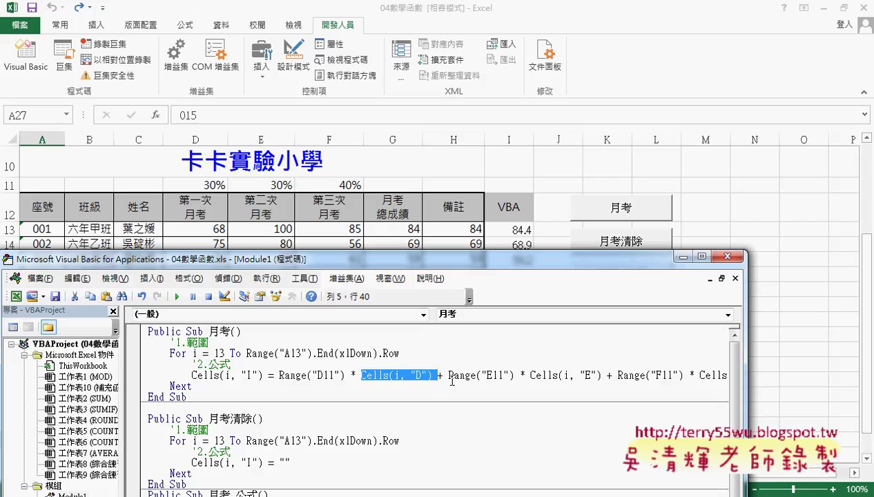
Review the column E weighted term, widen the code window, and close the macro editor
{"action": "left_click_drag", "start_coordinate": [448, 375], "coordinate": [583, 375]}
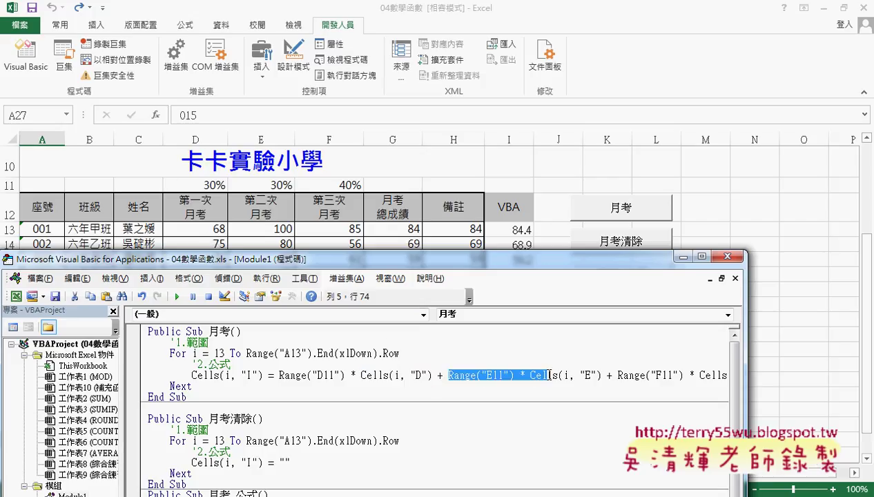
{"action": "left_click", "coordinate": [617, 375]}
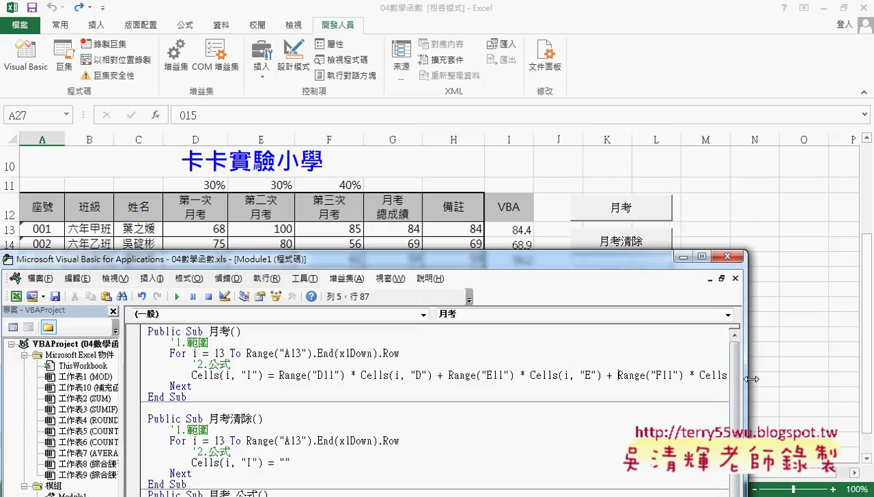
{"action": "left_click_drag", "start_coordinate": [747, 376], "coordinate": [815, 377]}
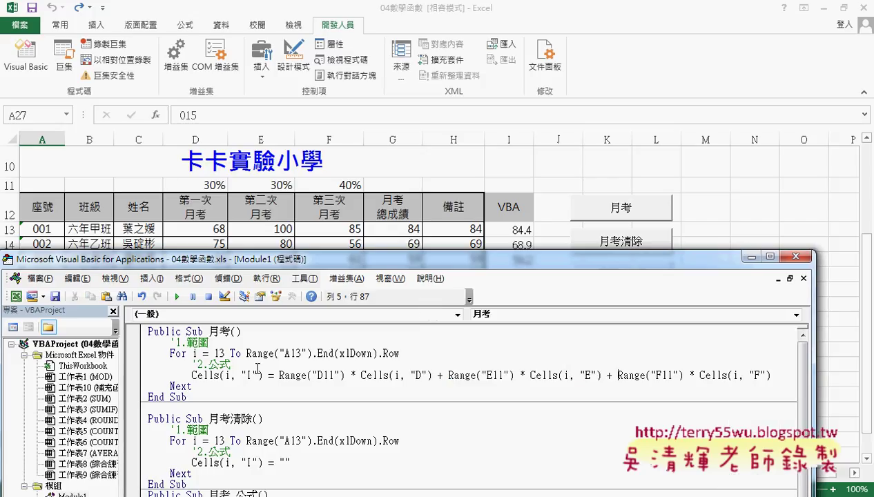
{"action": "left_click_drag", "start_coordinate": [531, 266], "coordinate": [554, 310]}
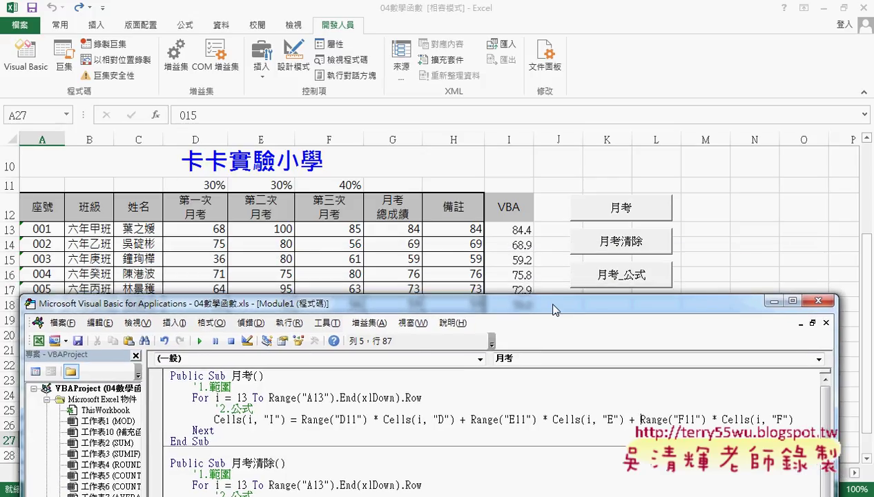
{"action": "left_click", "coordinate": [818, 301]}
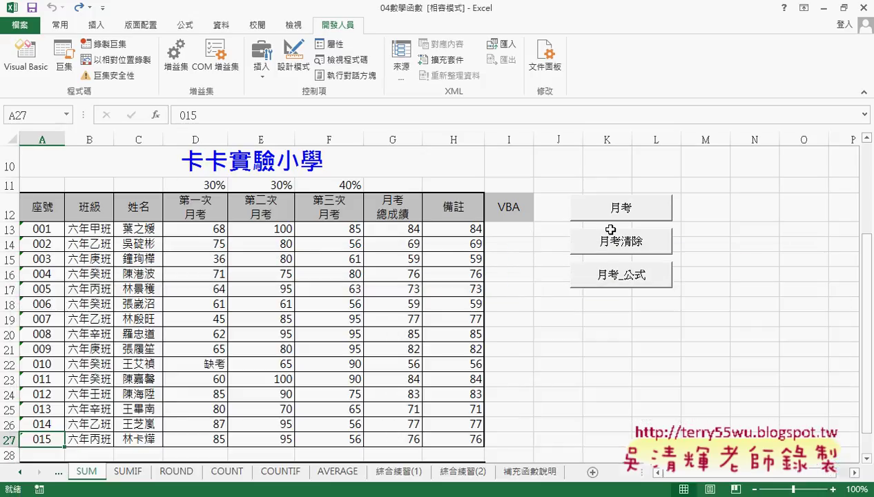
Run 月考 and 月考清除, then open 月考清除's code via 指定巨集 > 編輯
{"action": "left_click", "coordinate": [627, 213]}
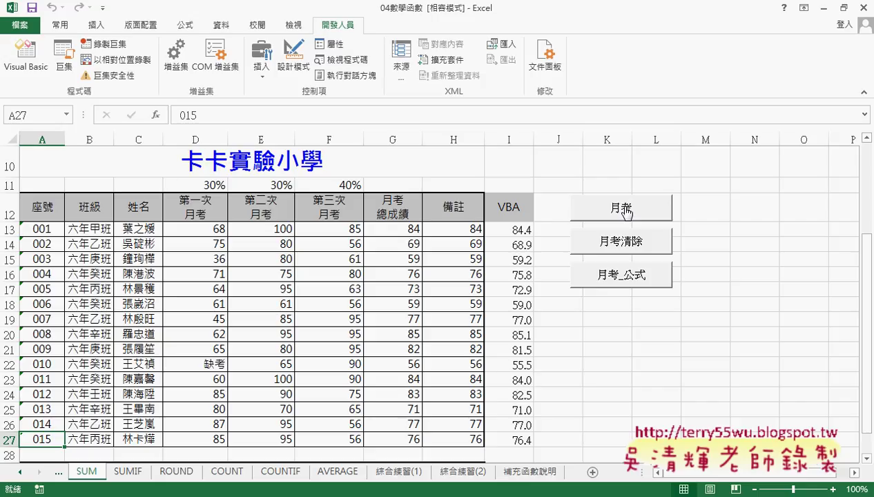
{"action": "left_click", "coordinate": [626, 247]}
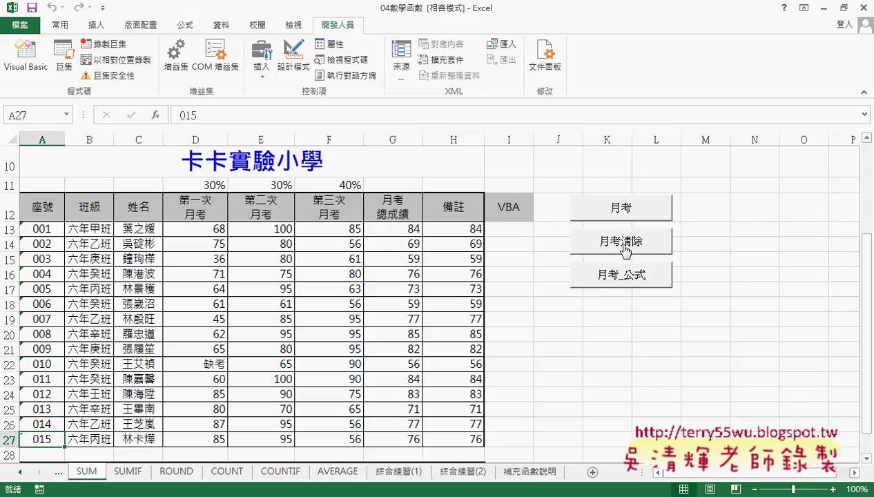
{"action": "right_click", "coordinate": [626, 247]}
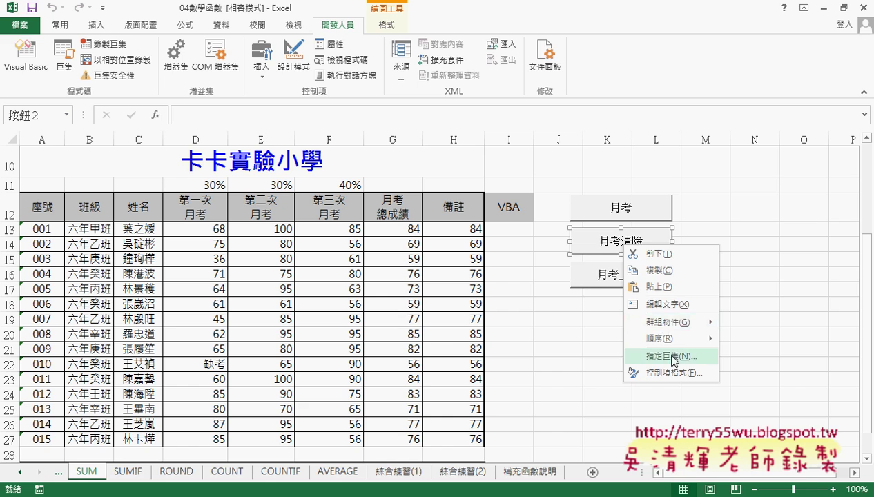
{"action": "left_click", "coordinate": [666, 355]}
{"action": "left_click", "coordinate": [774, 252]}
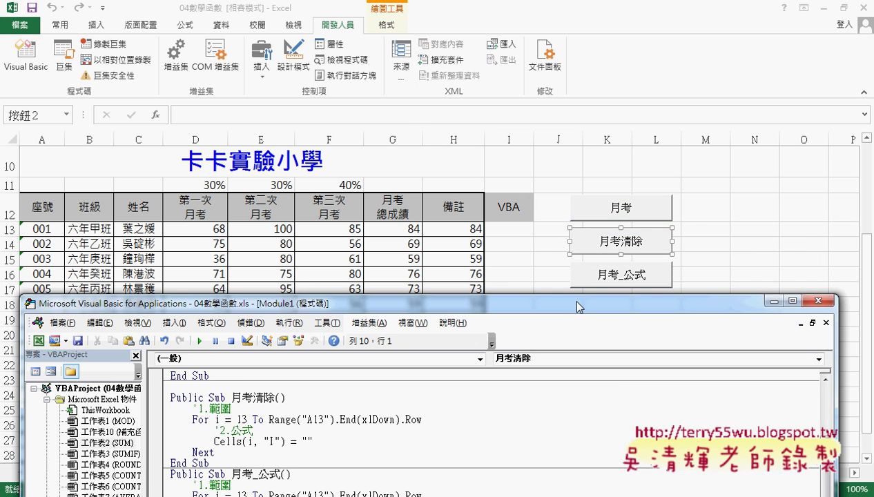
Comment out 月考清除's loop lines with the Edit toolbar's Comment Block and add a blank line
{"action": "mouse_move", "coordinate": [576, 306]}
{"action": "left_mouse_down"}
{"action": "mouse_move", "coordinate": [613, 104]}
{"action": "mouse_move", "coordinate": [609, 67]}
{"action": "left_mouse_up"}
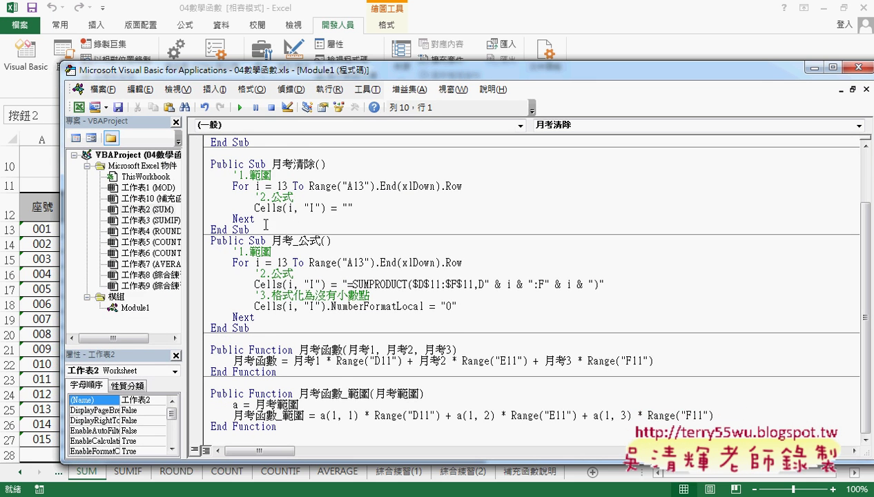
{"action": "scroll", "coordinate": [293, 228], "scroll_direction": "up", "scroll_amount": 2}
{"action": "left_click_drag", "start_coordinate": [206, 208], "coordinate": [206, 147]}
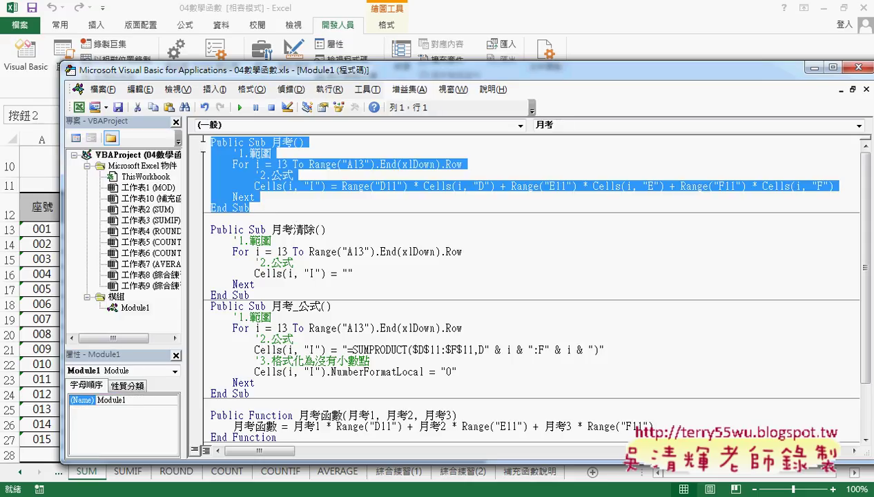
{"action": "left_click_drag", "start_coordinate": [206, 296], "coordinate": [207, 228]}
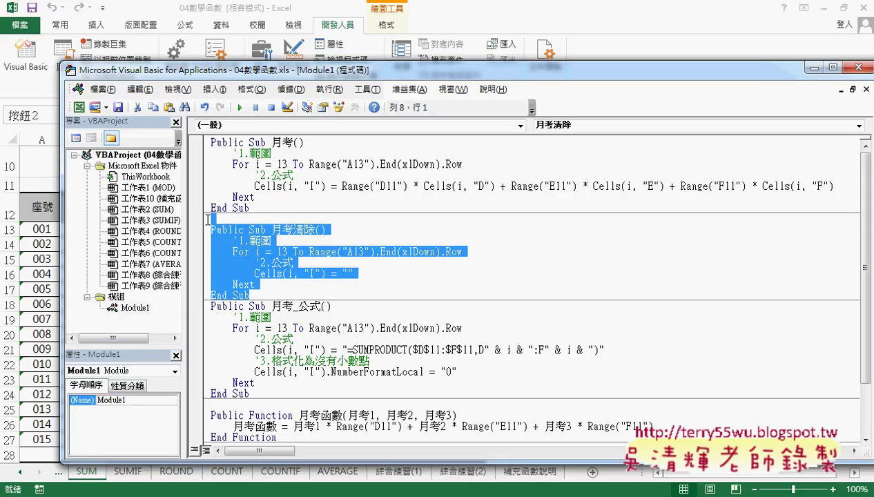
{"action": "left_click_drag", "start_coordinate": [366, 274], "coordinate": [345, 275]}
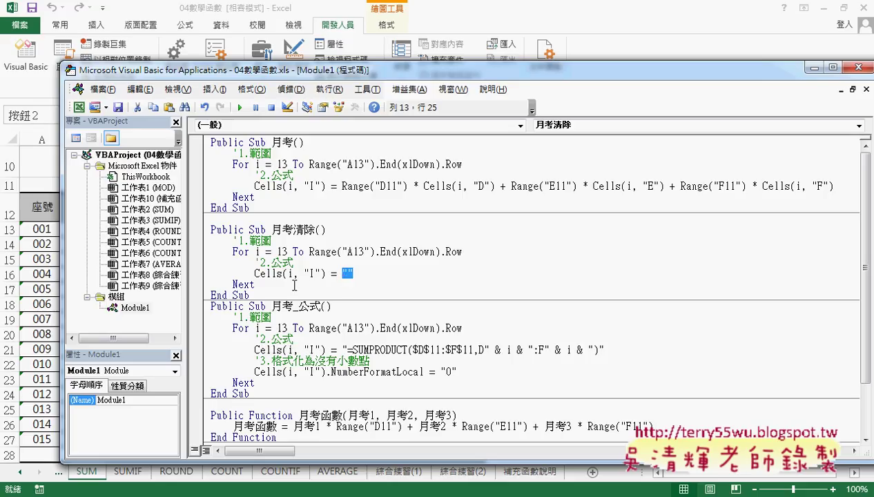
{"action": "left_click_drag", "start_coordinate": [275, 283], "coordinate": [210, 242]}
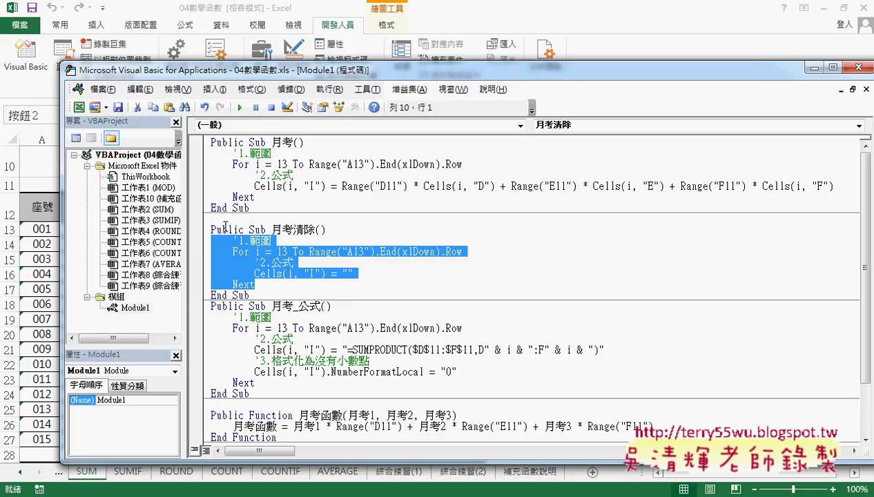
{"action": "right_click", "coordinate": [306, 109]}
{"action": "left_click", "coordinate": [332, 168]}
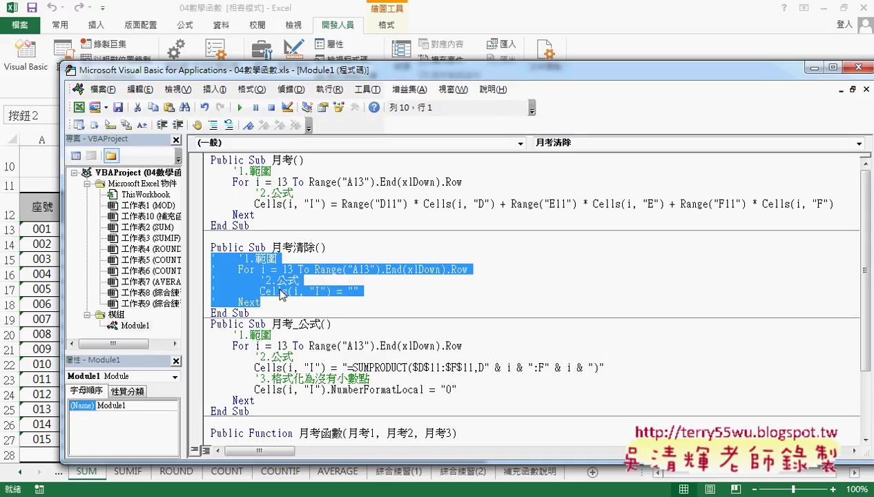
{"action": "left_click", "coordinate": [214, 125]}
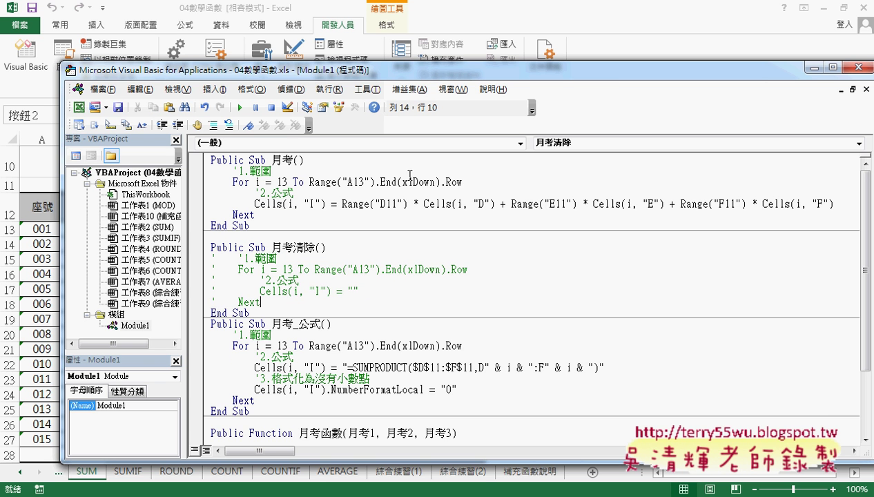
{"action": "key", "text": "Return"}
Type Range("I13:I27"), then replace the fixed end row 27 with an ampersand
{"action": "left_click_drag", "start_coordinate": [388, 72], "coordinate": [867, 70]}
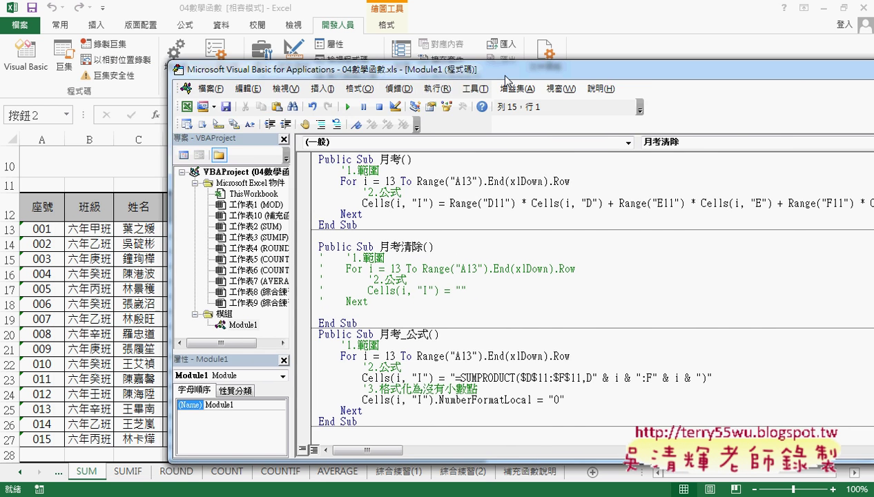
{"action": "mouse_move", "coordinate": [605, 67]}
{"action": "left_mouse_down"}
{"action": "mouse_move", "coordinate": [497, 67]}
{"action": "mouse_move", "coordinate": [589, 78]}
{"action": "left_mouse_up"}
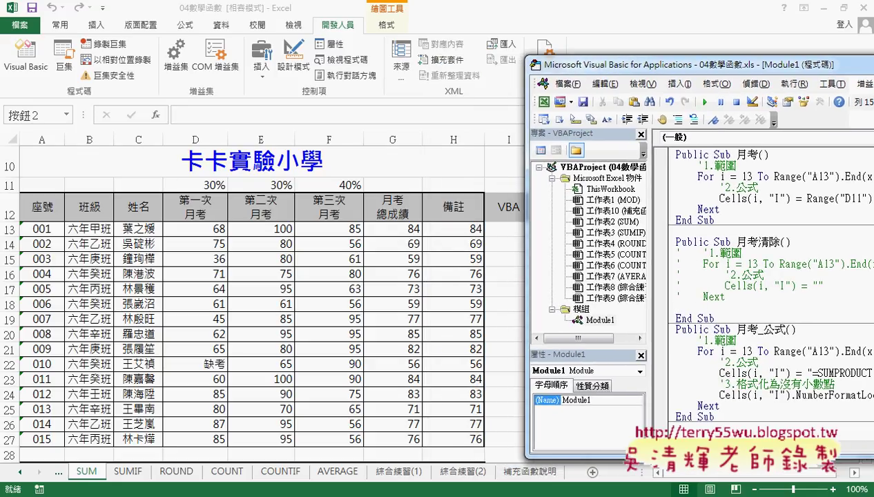
{"action": "type", "text": "rang"}
{"action": "type", "text": "e(\""}
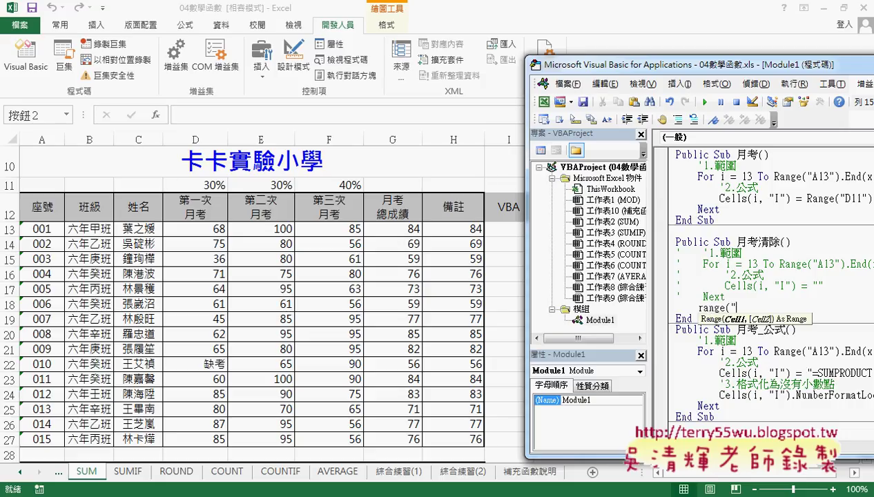
{"action": "type", "text": "I"}
{"action": "type", "text": "13:I"}
{"action": "type", "text": "2"}
{"action": "type", "text": "7\""}
{"action": "type", "text": ")"}
{"action": "key", "text": "Left"}
{"action": "key", "text": "Left"}
{"action": "key", "text": "Left"}
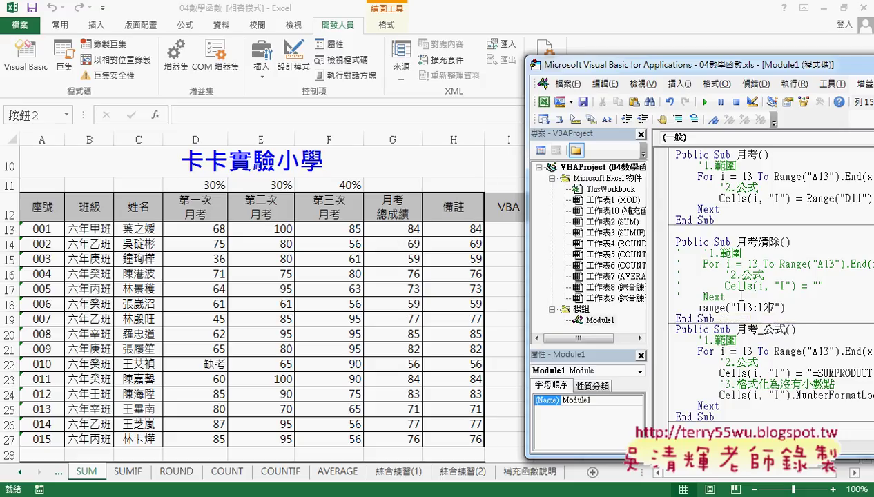
{"action": "left_click_drag", "start_coordinate": [710, 69], "coordinate": [399, 70]}
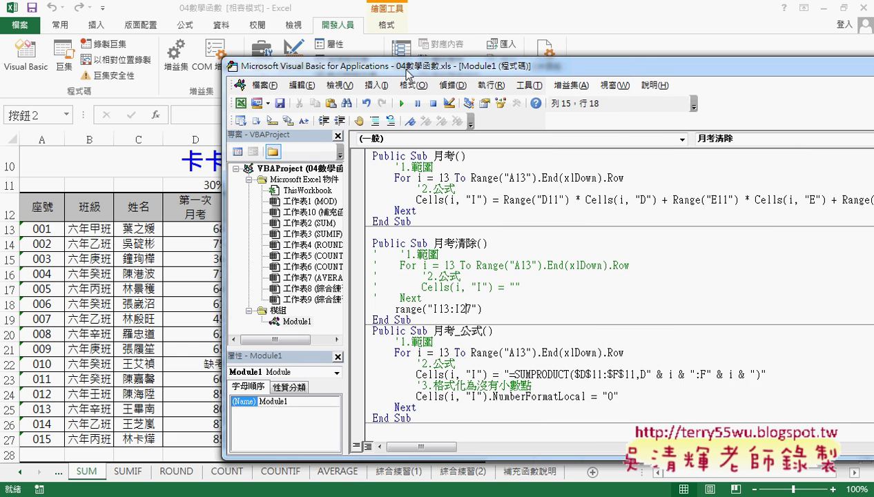
{"action": "left_click_drag", "start_coordinate": [466, 310], "coordinate": [452, 310]}
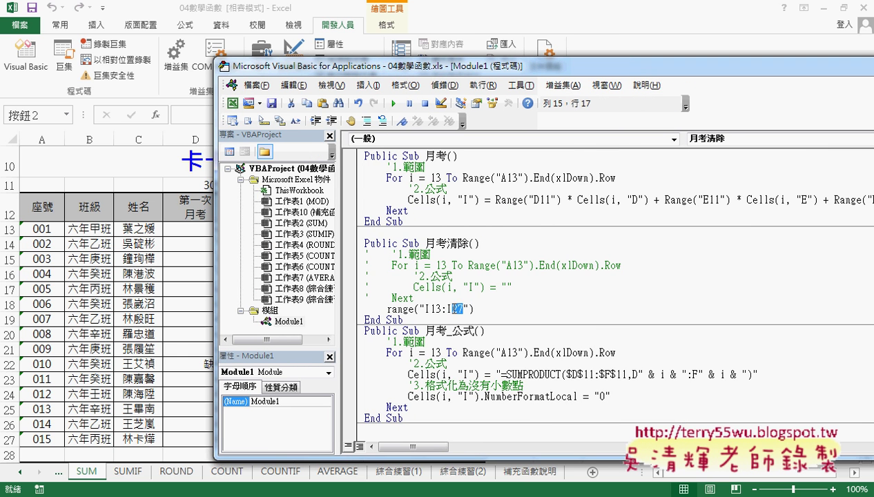
{"action": "key", "text": "Delete"}
{"action": "key", "text": "Right"}
{"action": "type", "text": "&"}
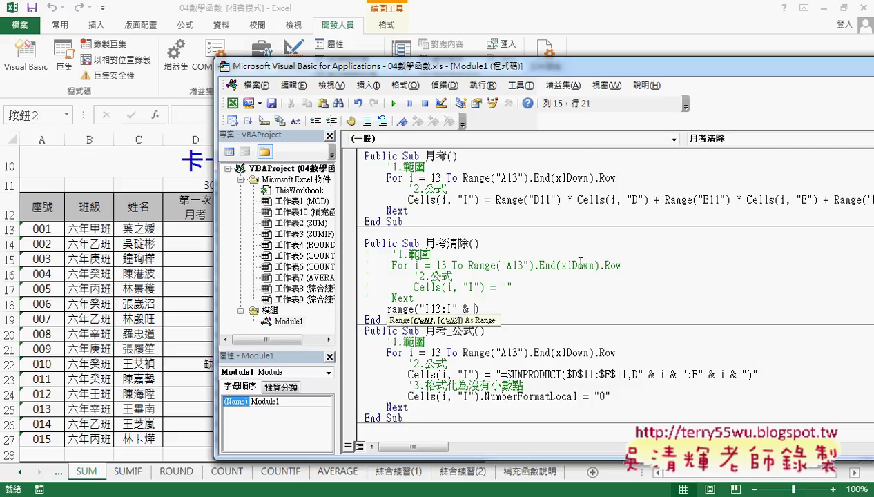
Dismiss the syntax error and paste Range("A13").End(xlDown).Row from the loop line after the ampersand
{"action": "left_click", "coordinate": [627, 271]}
{"action": "left_click", "coordinate": [435, 309]}
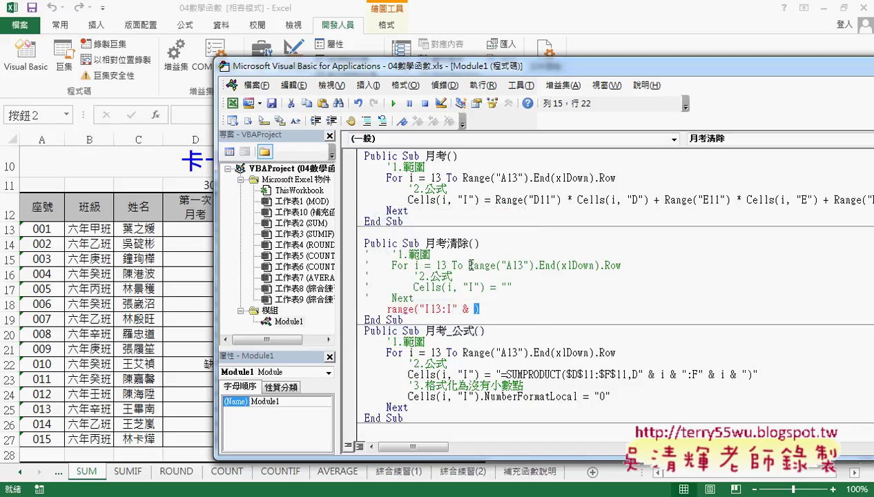
{"action": "left_click_drag", "start_coordinate": [469, 265], "coordinate": [620, 265]}
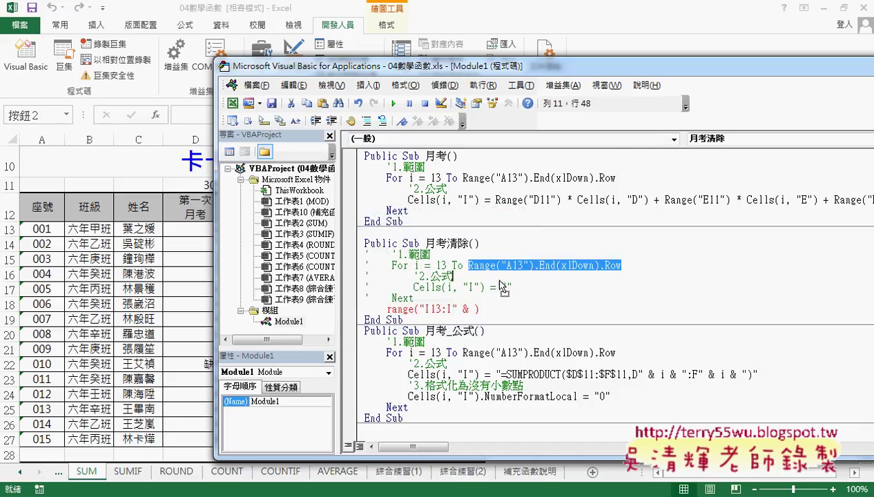
{"action": "key", "text": "ctrl+c"}
{"action": "left_click", "coordinate": [475, 309]}
{"action": "key", "text": "ctrl+v"}
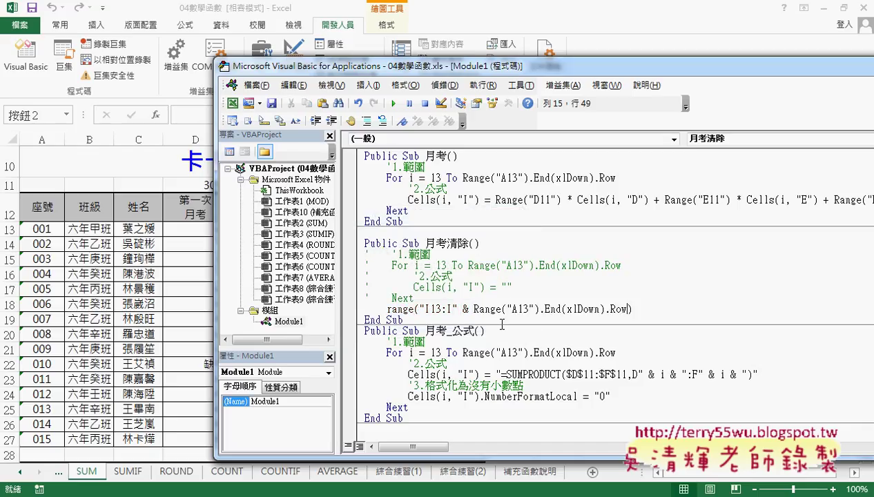
{"action": "left_click", "coordinate": [451, 308]}
{"action": "left_click_drag", "start_coordinate": [474, 309], "coordinate": [628, 309]}
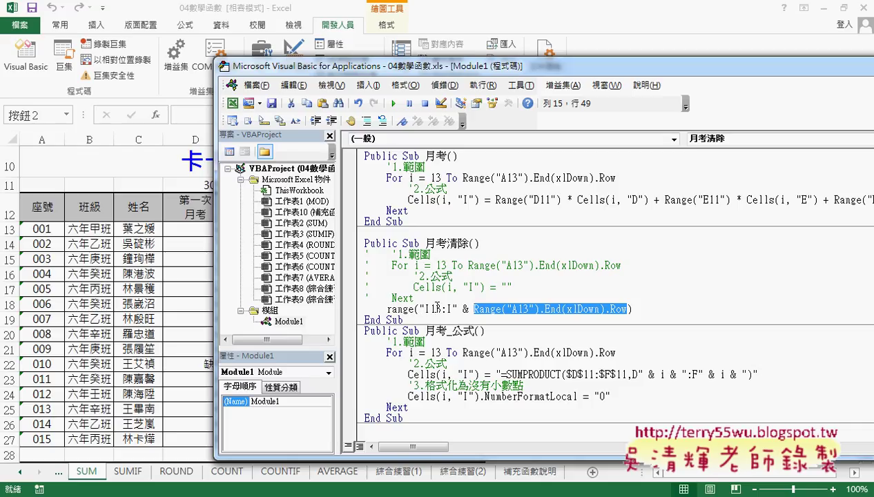
Append .ClearContents from the autocomplete list to finish the clearing line
{"action": "left_click", "coordinate": [667, 312]}
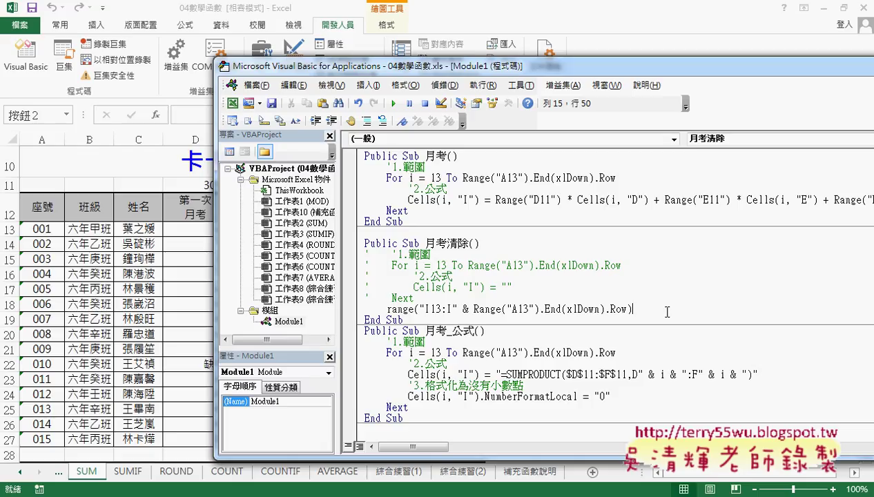
{"action": "type", "text": ".c"}
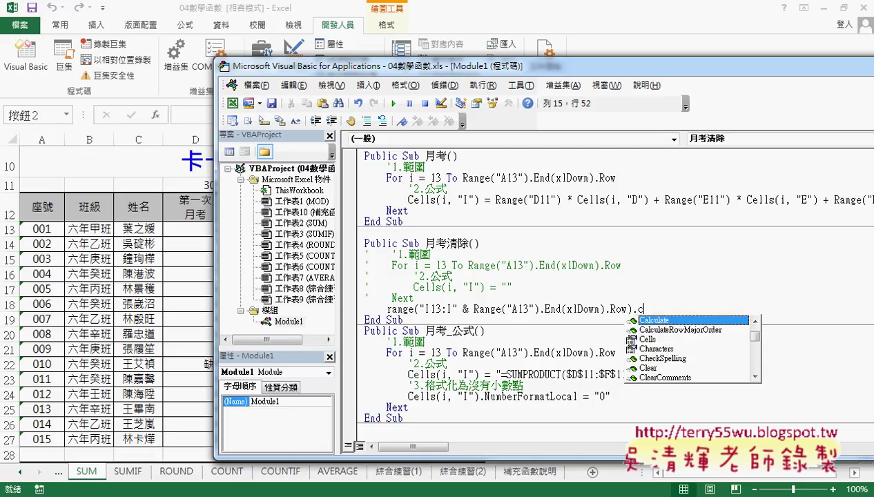
{"action": "type", "text": "l"}
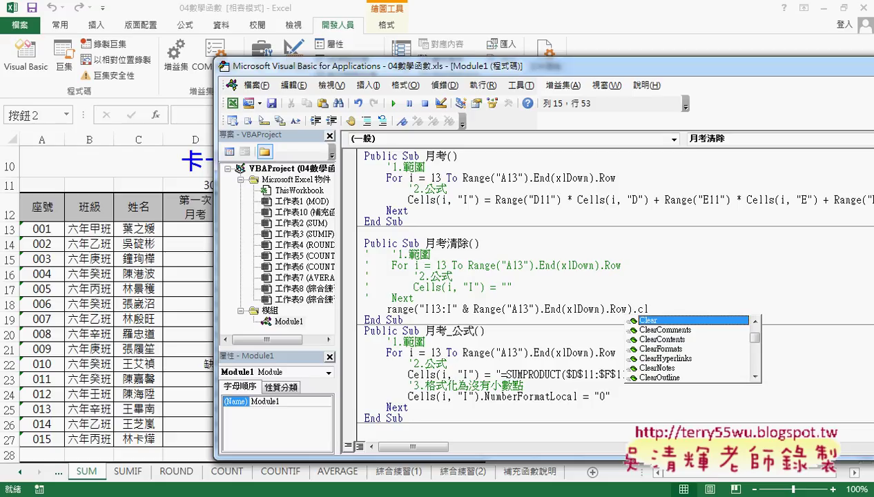
{"action": "key", "text": "Down"}
{"action": "key", "text": "Down"}
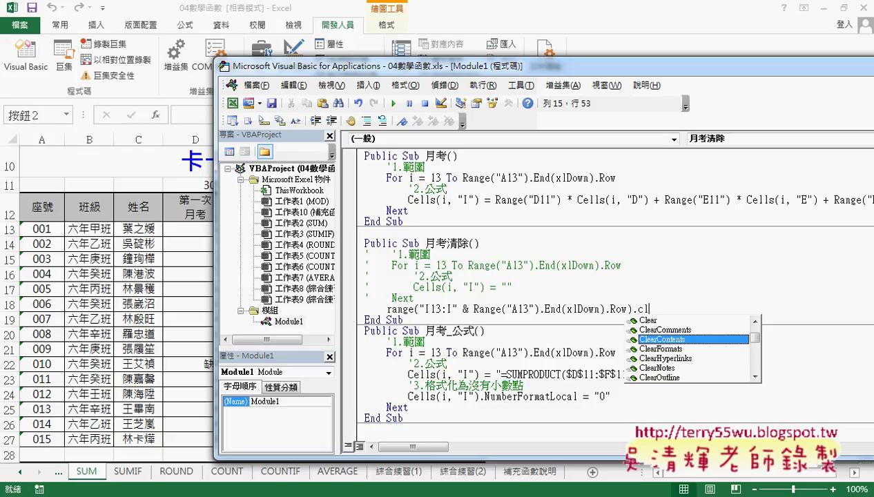
{"action": "key", "text": "space"}
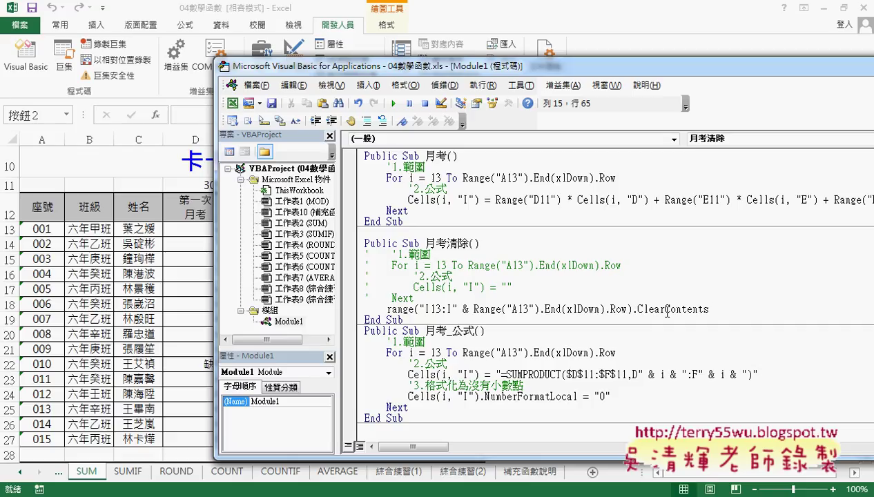
{"action": "left_click", "coordinate": [656, 338]}
{"action": "left_click_drag", "start_coordinate": [710, 309], "coordinate": [388, 308]}
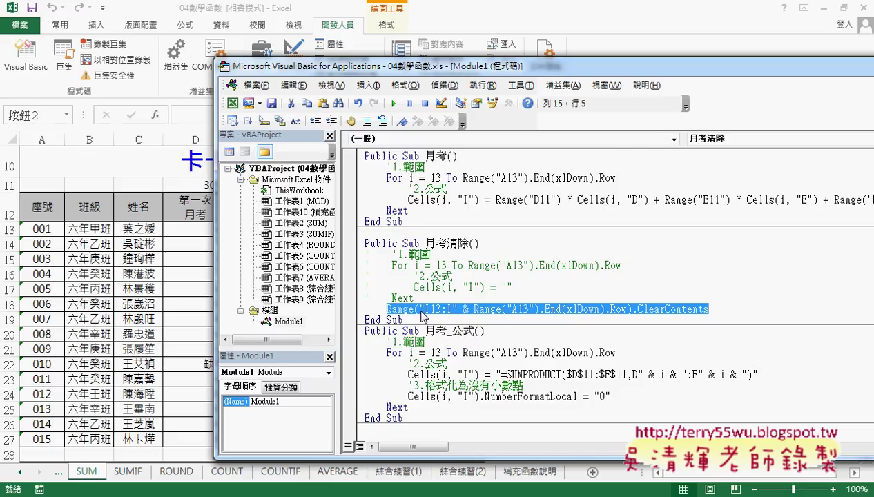
Back on the sheet, run 月考, then 月考清除, then 月考_公式 to fill column I
{"action": "left_click", "coordinate": [455, 189]}
{"action": "left_click", "coordinate": [532, 29]}
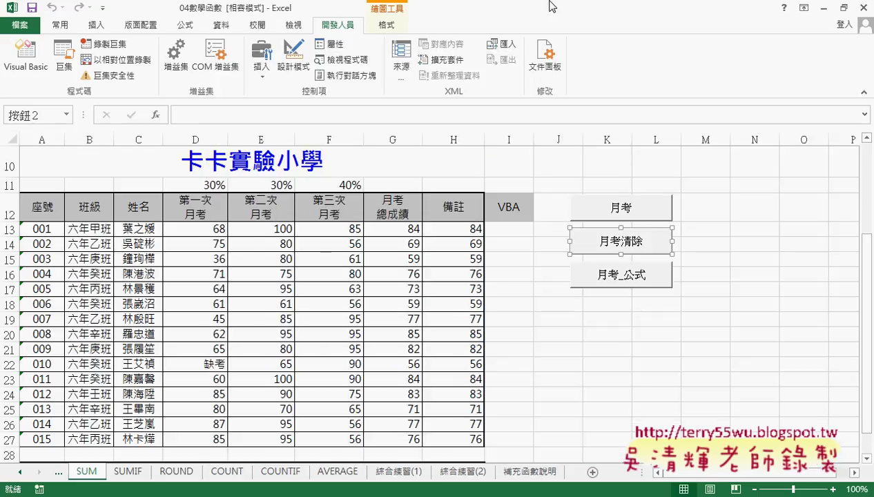
{"action": "left_click", "coordinate": [606, 207]}
{"action": "left_click", "coordinate": [780, 273]}
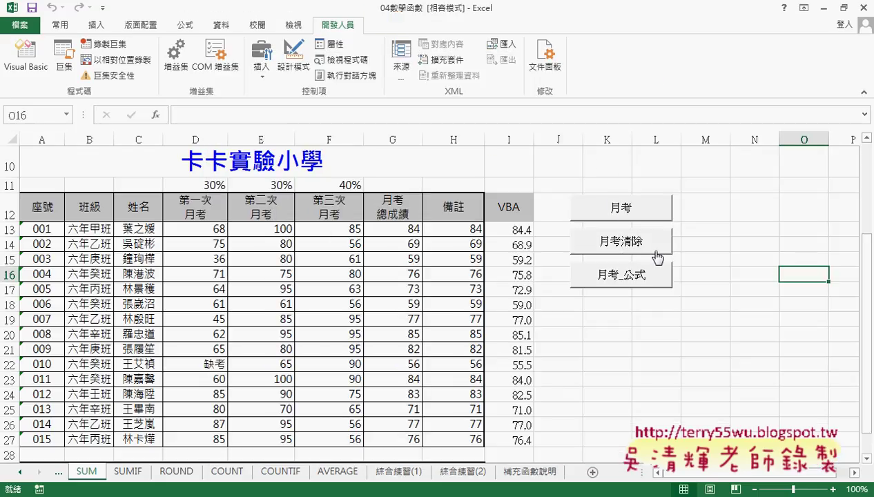
{"action": "left_click", "coordinate": [641, 247]}
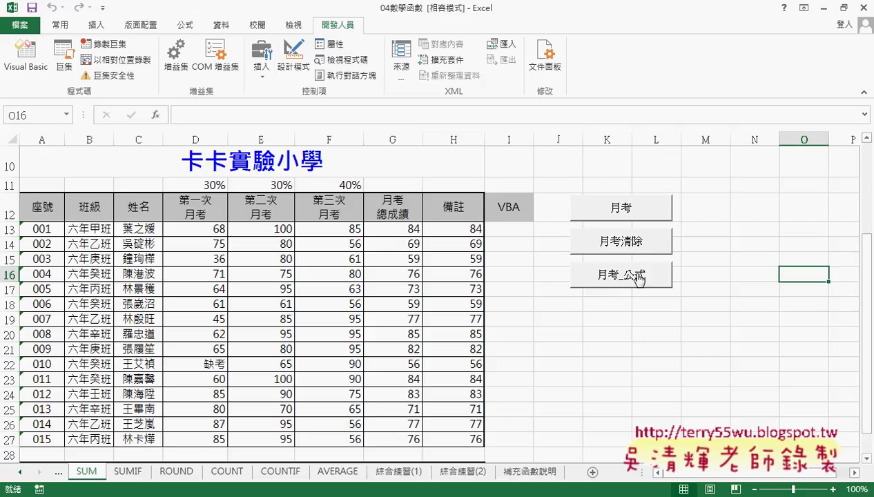
{"action": "left_click", "coordinate": [641, 276]}
Inspect the SUMPRODUCT formulas in I13–I17 and compare them with H13's ROUND formula
{"action": "left_click", "coordinate": [515, 230]}
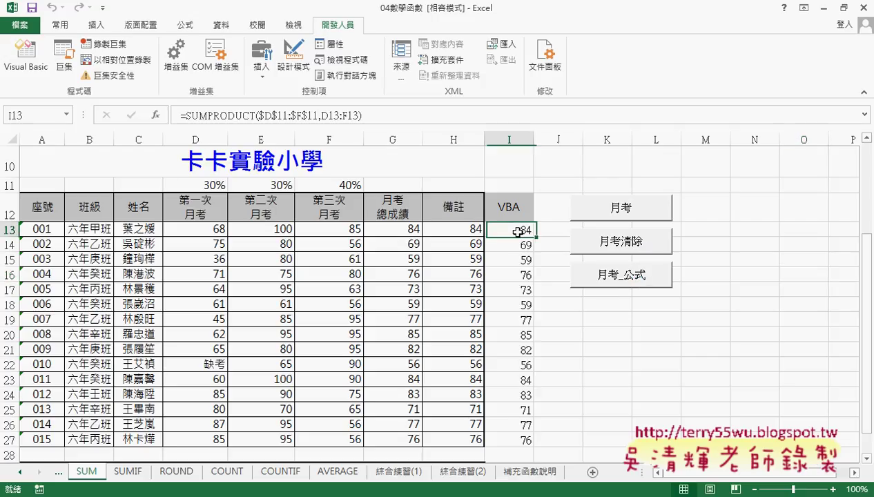
{"action": "left_click", "coordinate": [507, 246]}
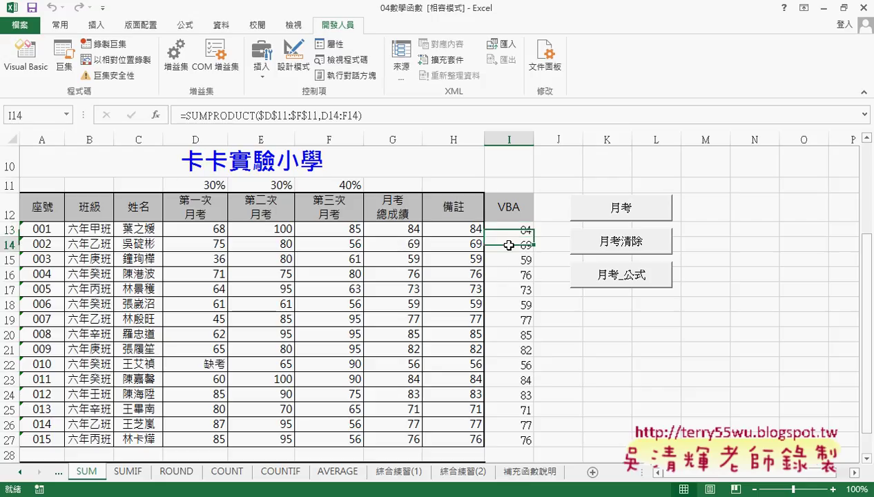
{"action": "left_click", "coordinate": [512, 259]}
{"action": "left_click", "coordinate": [515, 269]}
{"action": "left_click", "coordinate": [466, 232]}
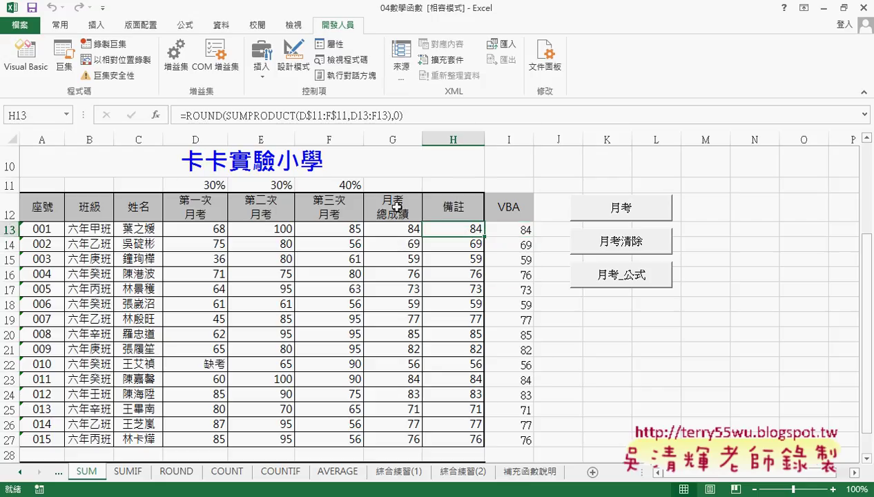
{"action": "left_click", "coordinate": [505, 232]}
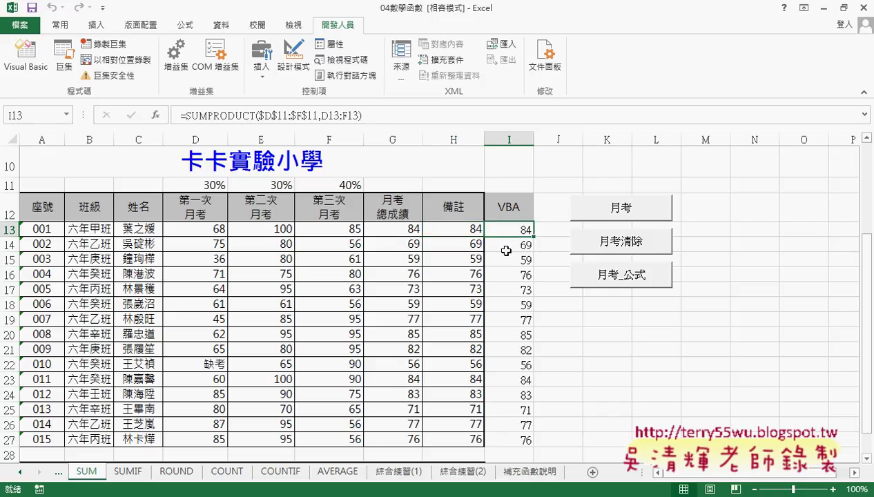
{"action": "left_click", "coordinate": [505, 247]}
{"action": "left_click", "coordinate": [507, 260]}
{"action": "left_click", "coordinate": [505, 275]}
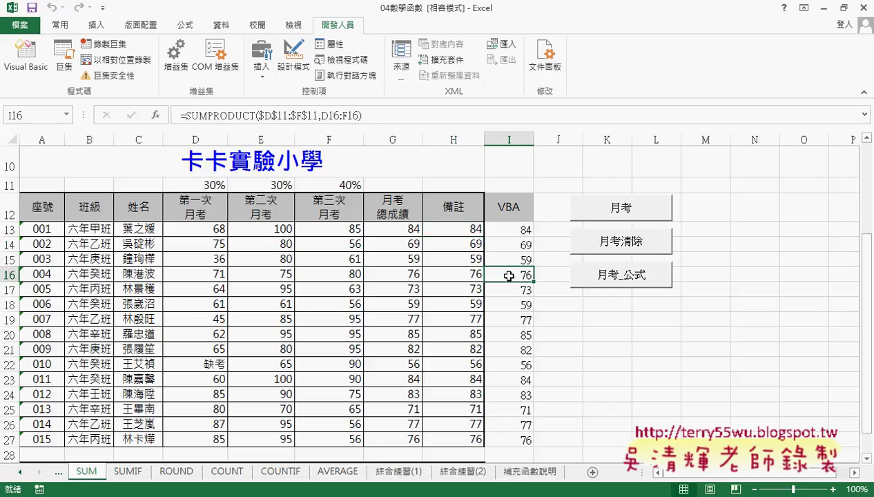
{"action": "left_click", "coordinate": [504, 289]}
{"action": "left_click", "coordinate": [505, 231]}
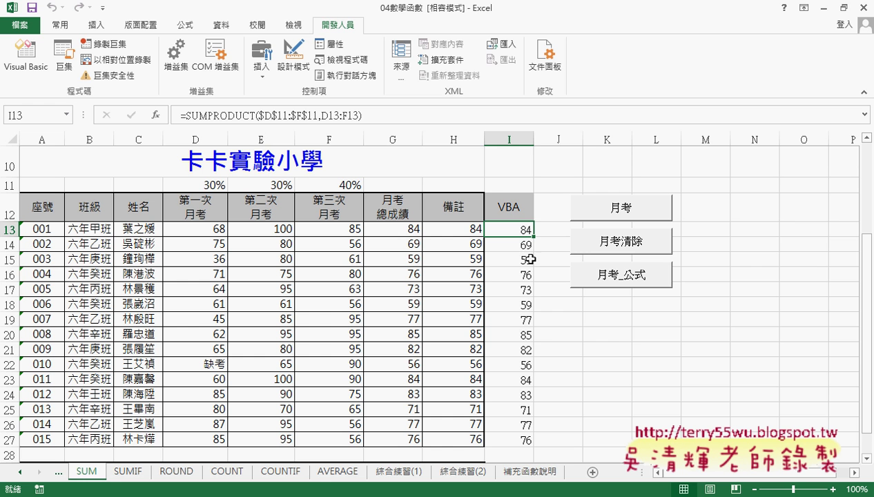
Open 月考_公式's code and paste the copied 月考 code over its body
{"action": "right_click", "coordinate": [611, 275]}
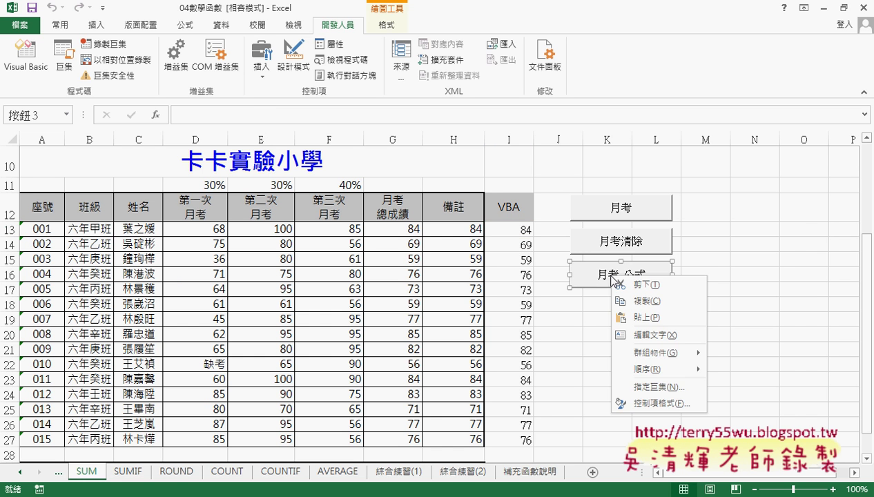
{"action": "left_click", "coordinate": [644, 384]}
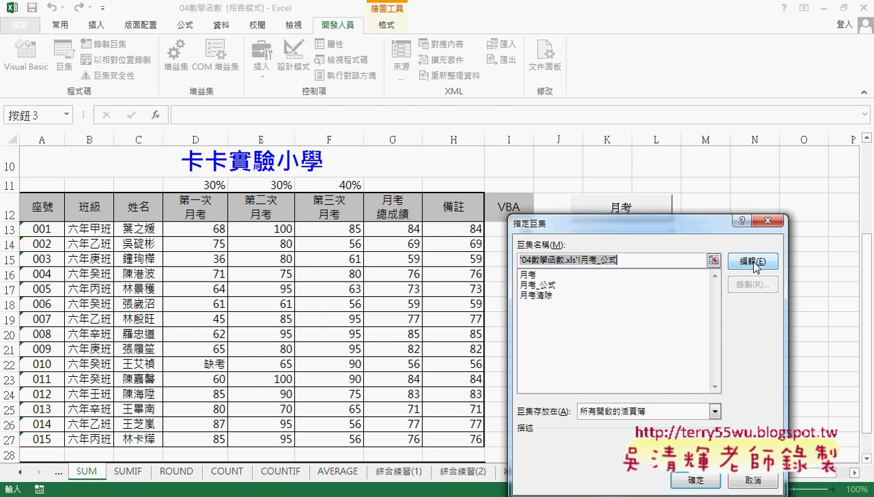
{"action": "left_click", "coordinate": [751, 261]}
{"action": "scroll", "coordinate": [442, 199], "scroll_direction": "up", "scroll_amount": 3}
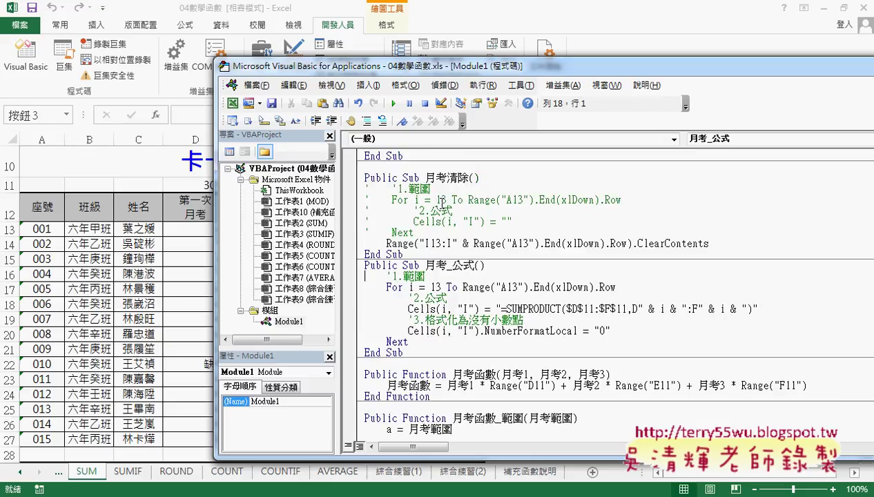
{"action": "mouse_move", "coordinate": [421, 222]}
{"action": "left_mouse_down"}
{"action": "mouse_move", "coordinate": [358, 172]}
{"action": "mouse_move", "coordinate": [361, 156]}
{"action": "left_mouse_up"}
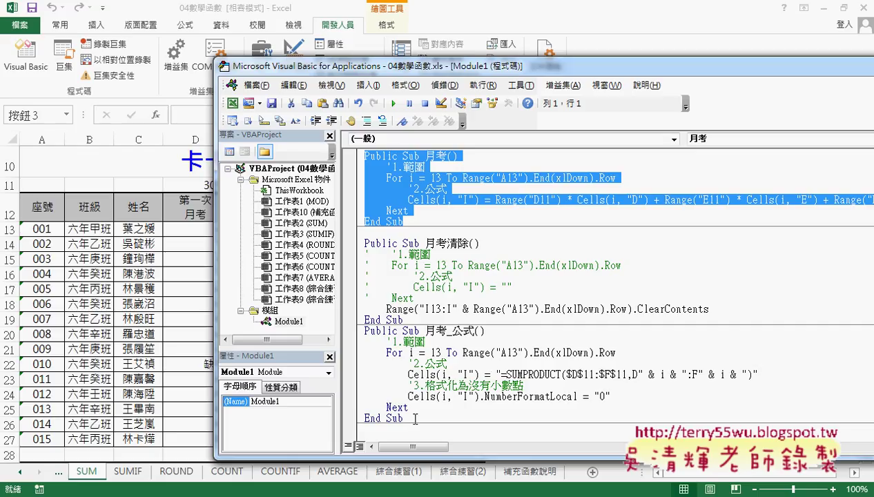
{"action": "left_click_drag", "start_coordinate": [409, 409], "coordinate": [361, 346]}
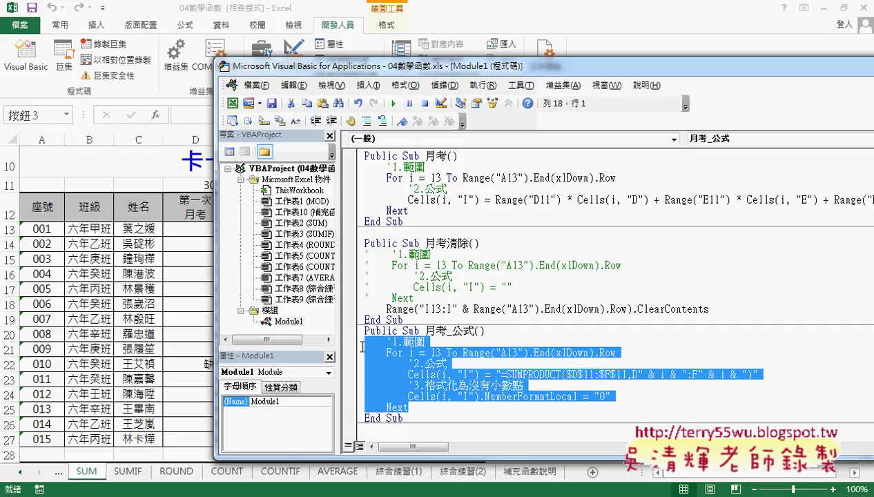
{"action": "key", "text": "ctrl+v"}
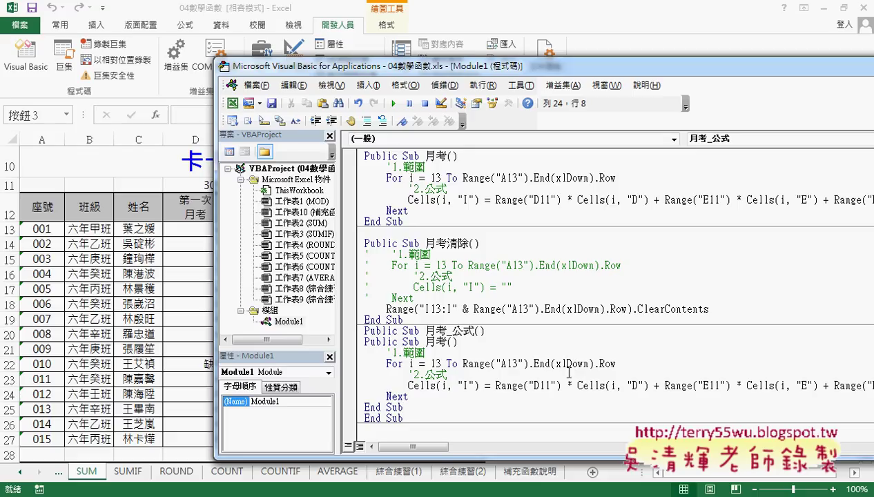
Delete the duplicate Sub 月考 header and extra End Sub line, and narrow the project pane
{"action": "left_click_drag", "start_coordinate": [457, 342], "coordinate": [319, 340]}
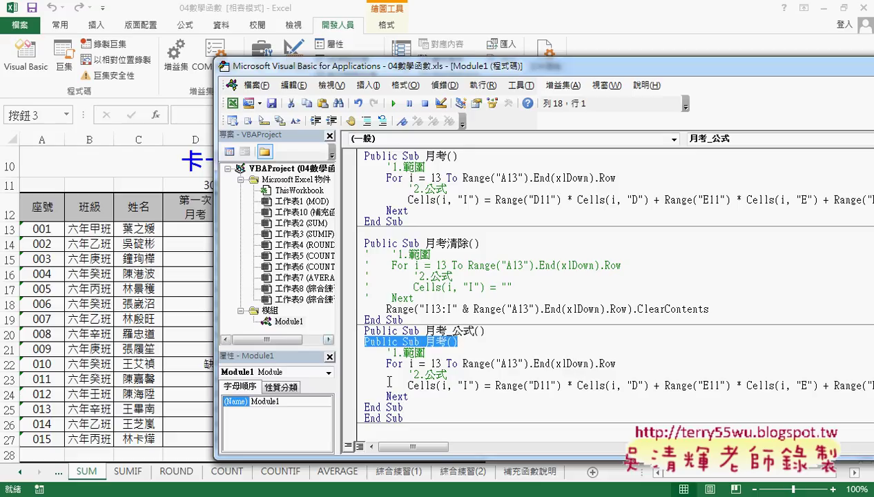
{"action": "key", "text": "Delete"}
{"action": "key", "text": "Delete"}
{"action": "left_click_drag", "start_coordinate": [402, 396], "coordinate": [345, 398]}
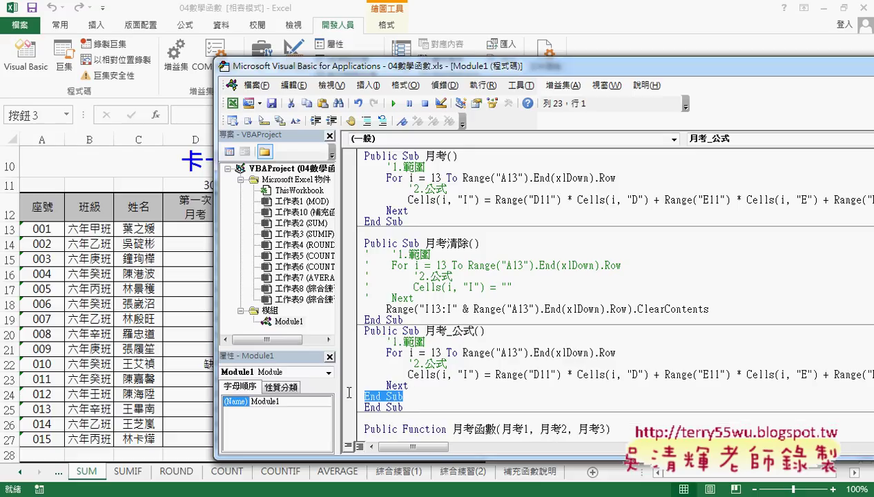
{"action": "key", "text": "Delete"}
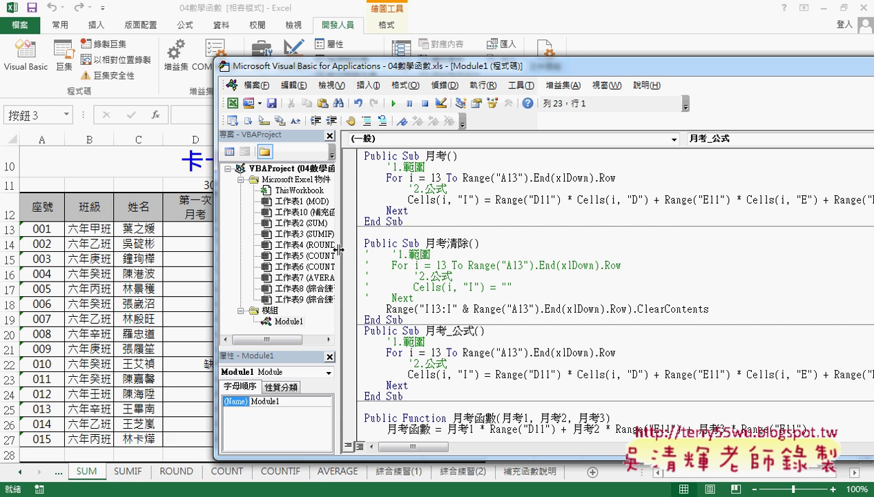
{"action": "left_click_drag", "start_coordinate": [337, 247], "coordinate": [292, 247]}
{"action": "left_click_drag", "start_coordinate": [432, 69], "coordinate": [229, 64]}
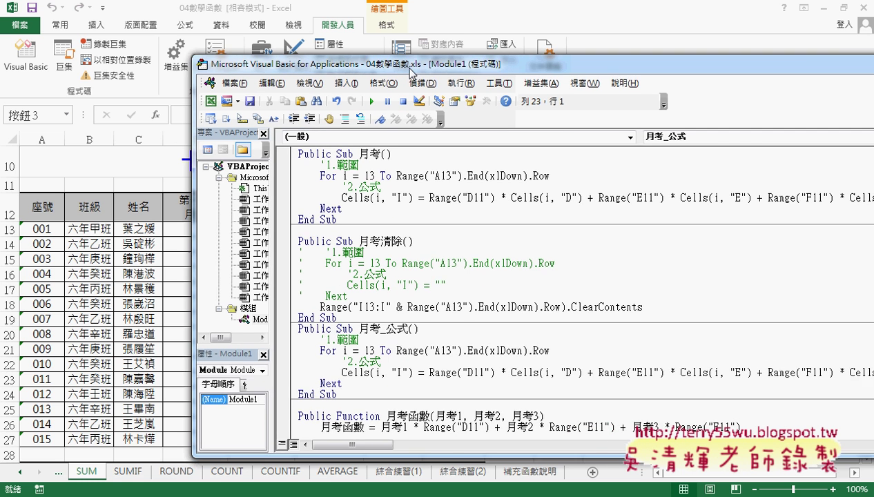
Replace the weighted-sum expression after Cells(i, "I") = with ""
{"action": "left_click_drag", "start_coordinate": [247, 370], "coordinate": [740, 374]}
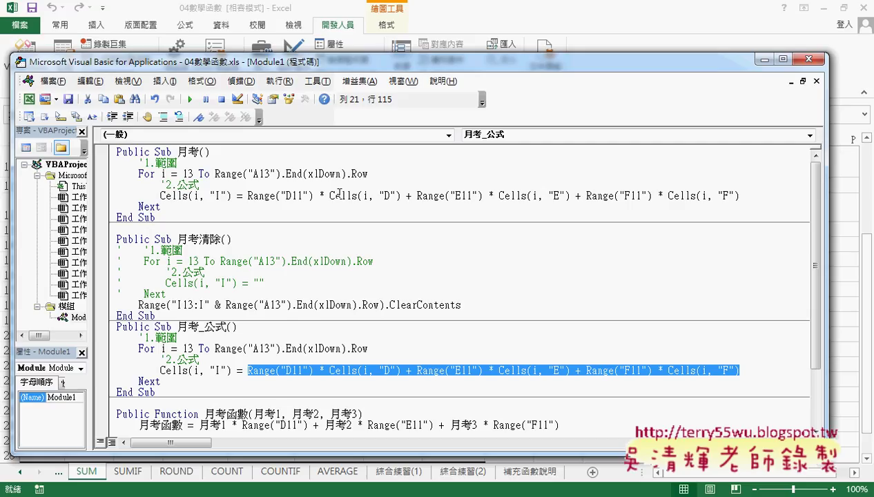
{"action": "type", "text": "\"\""}
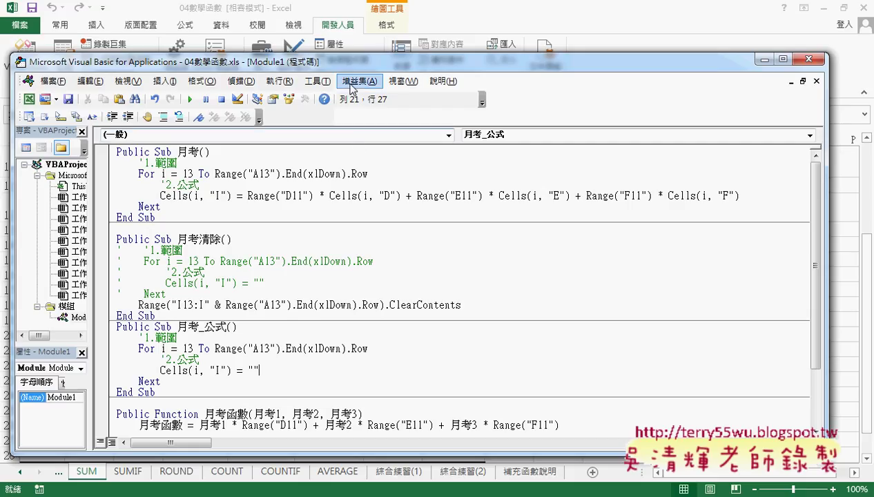
{"action": "left_click_drag", "start_coordinate": [359, 68], "coordinate": [674, 69]}
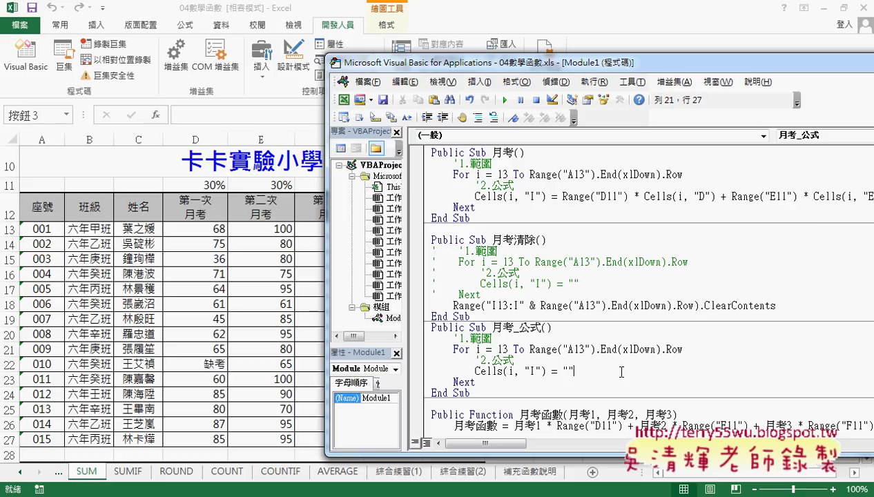
Copy H13's =ROUND(SUMPRODUCT(D$11:F$11,D13:F13),0) formula text for the 月考_公式 macro's empty placeholder
{"action": "left_click_drag", "start_coordinate": [574, 371], "coordinate": [563, 372]}
{"action": "left_click", "coordinate": [300, 232]}
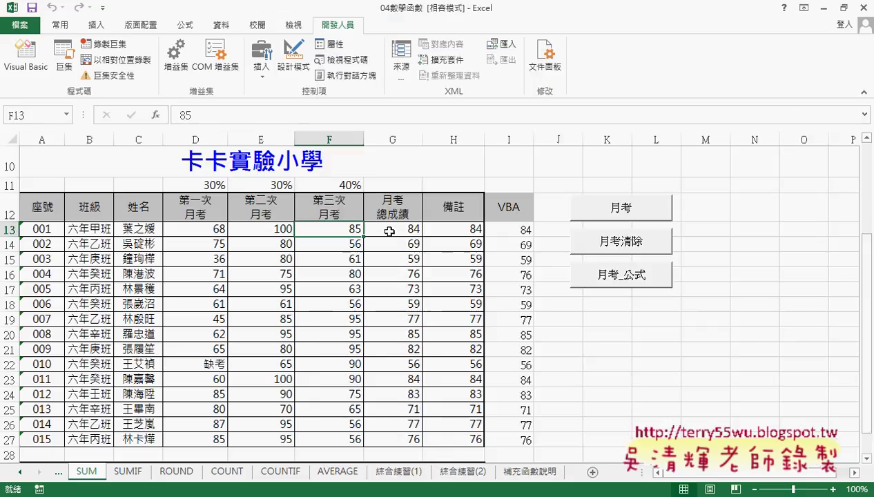
{"action": "left_click", "coordinate": [452, 229]}
{"action": "left_click", "coordinate": [203, 116]}
{"action": "left_click_drag", "start_coordinate": [204, 116], "coordinate": [163, 116]}
{"action": "key", "text": "ctrl+c"}
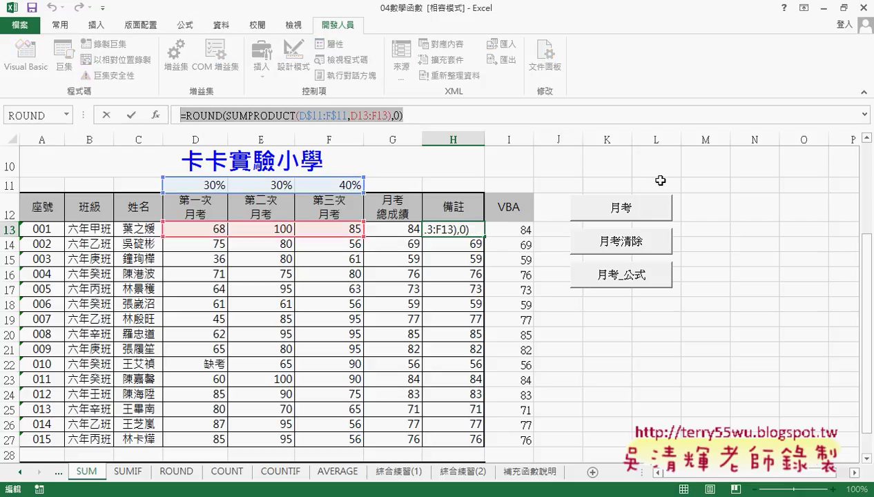
{"action": "left_click", "coordinate": [107, 115]}
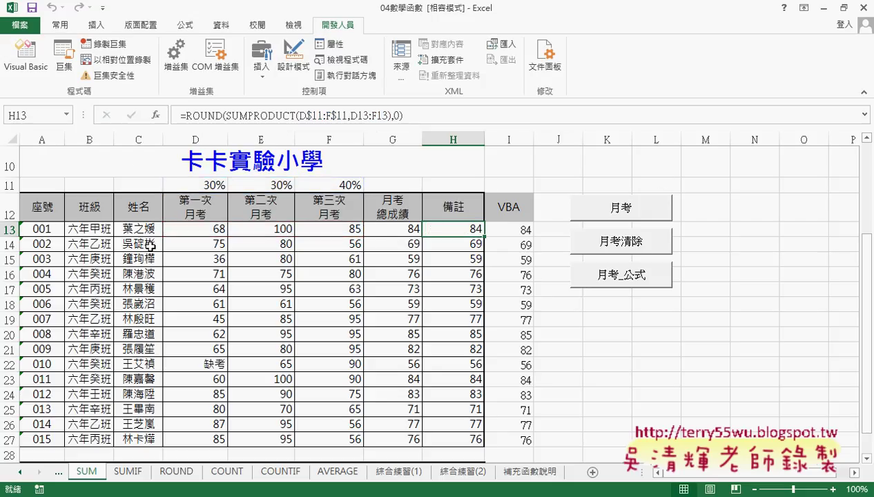
{"action": "left_click", "coordinate": [263, 414]}
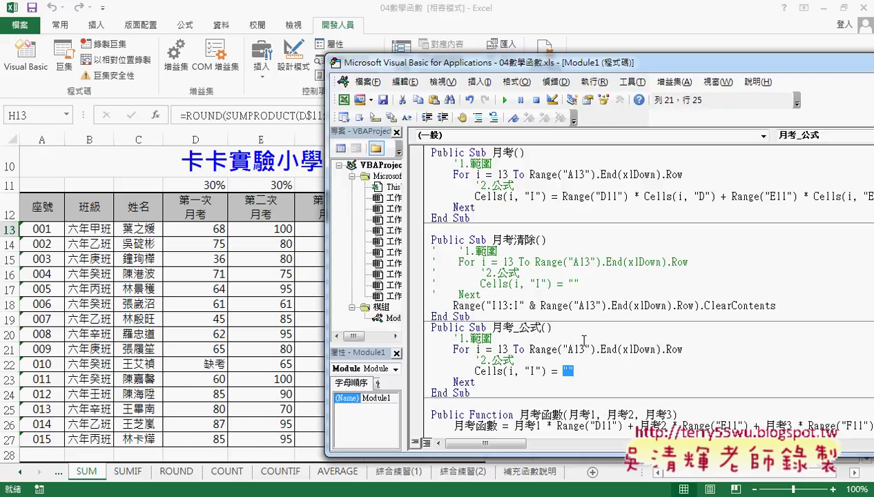
Paste the ROUND(SUMPRODUCT) formula between the empty quotes of Cells(i, "I")
{"action": "left_click", "coordinate": [567, 371]}
{"action": "key", "text": "ctrl+v"}
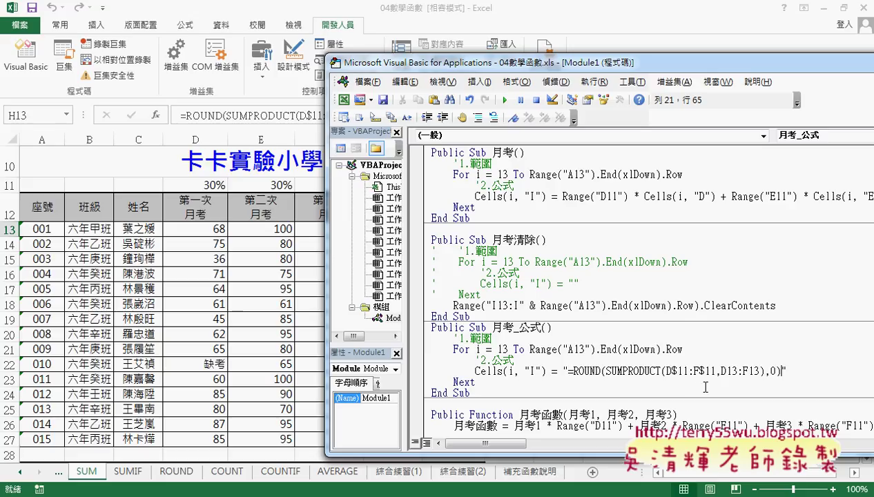
{"action": "left_click_drag", "start_coordinate": [726, 372], "coordinate": [736, 372]}
Compare the formula's fixed D13 with the loop's start row 13, and move the code window aside
{"action": "left_click", "coordinate": [506, 349]}
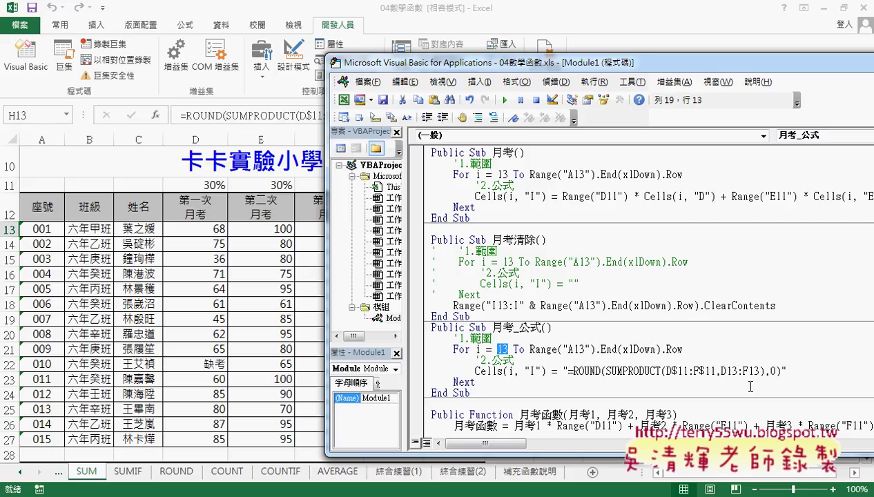
{"action": "left_click_drag", "start_coordinate": [737, 371], "coordinate": [726, 372]}
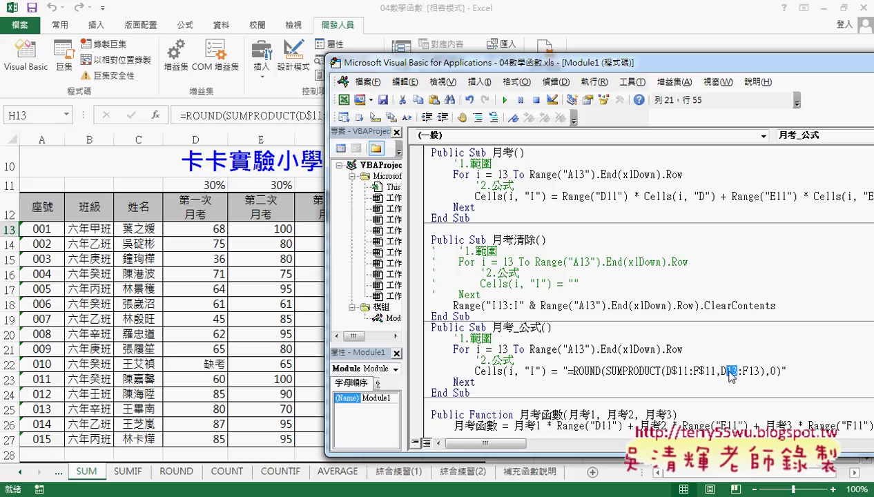
{"action": "left_click_drag", "start_coordinate": [510, 68], "coordinate": [740, 78]}
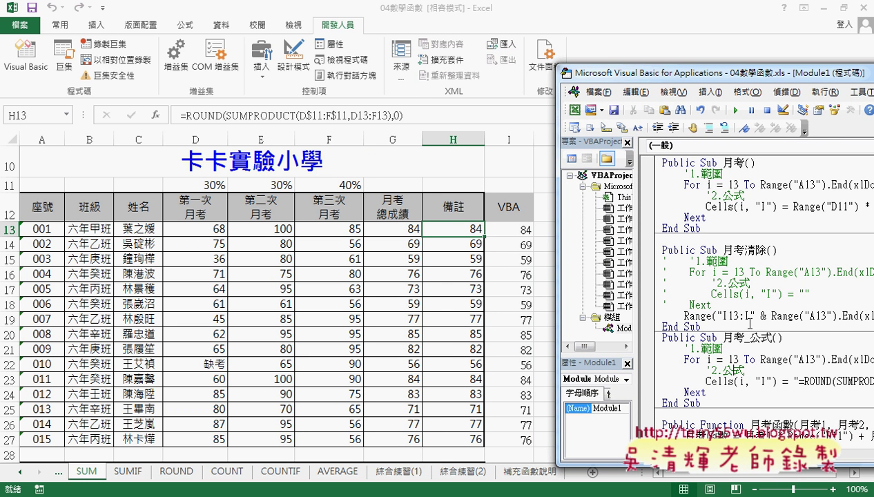
Run the 月考_公式 macro and view the results in column I
{"action": "left_click", "coordinate": [734, 111]}
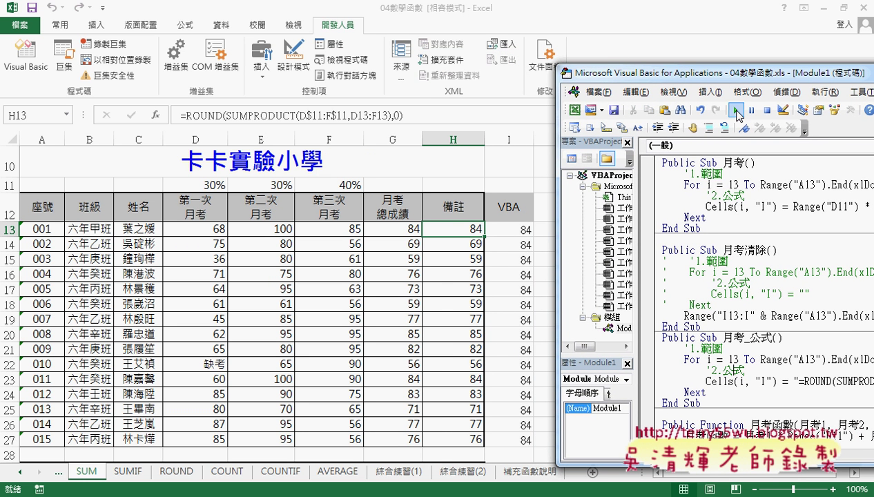
{"action": "left_click", "coordinate": [509, 228]}
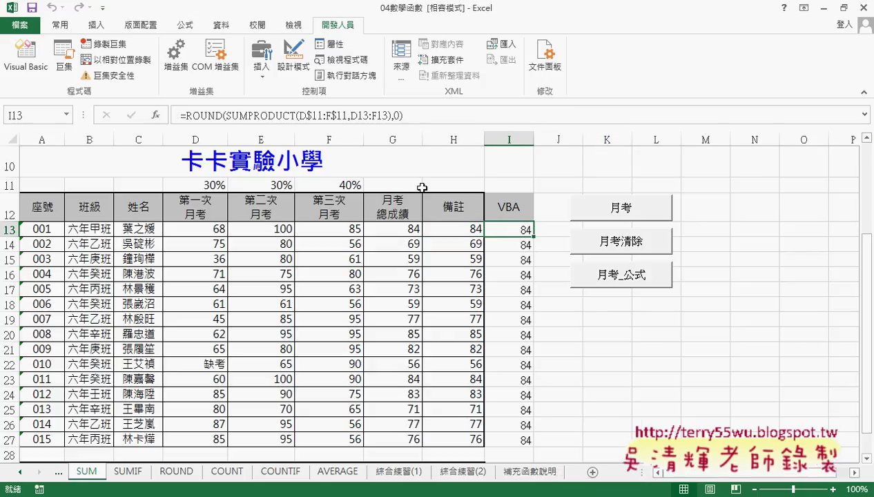
{"action": "key", "text": "Down"}
{"action": "key", "text": "Down"}
Inspect the I13 and I14 formulas, which both still refer to D13:F13
{"action": "left_click", "coordinate": [520, 235]}
{"action": "left_click", "coordinate": [520, 245]}
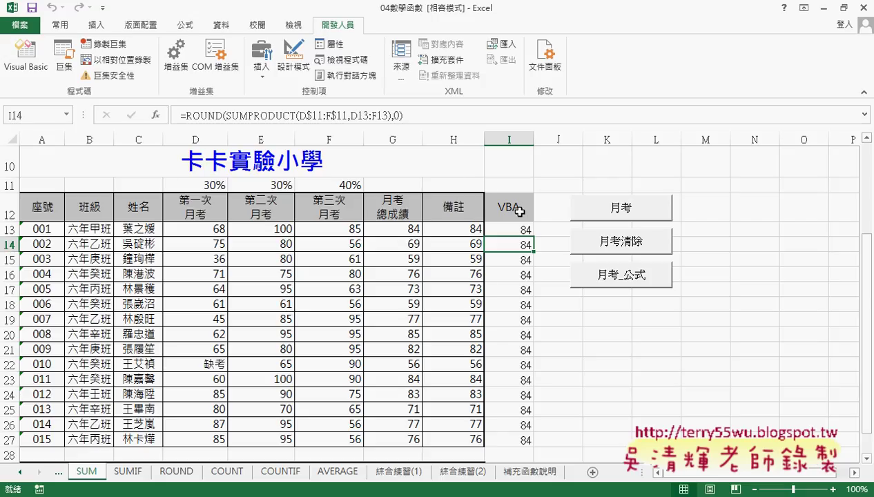
{"action": "left_click", "coordinate": [515, 227]}
{"action": "left_click", "coordinate": [360, 115]}
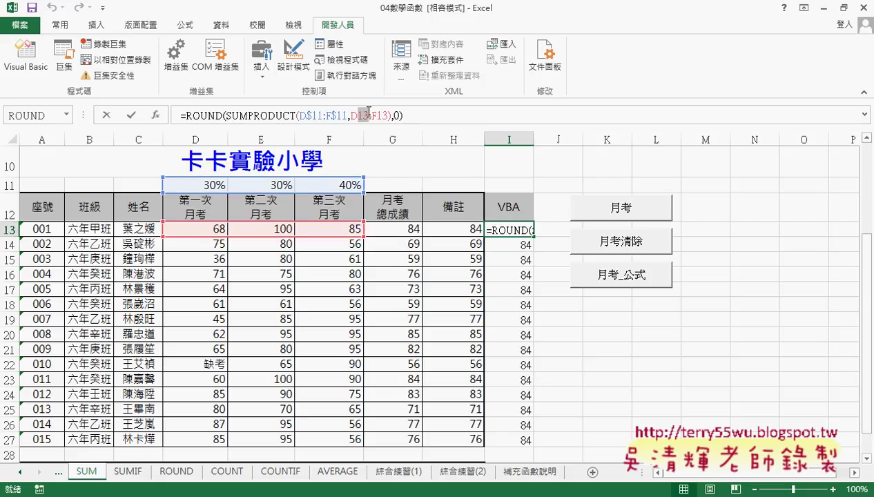
{"action": "double_click", "coordinate": [379, 115]}
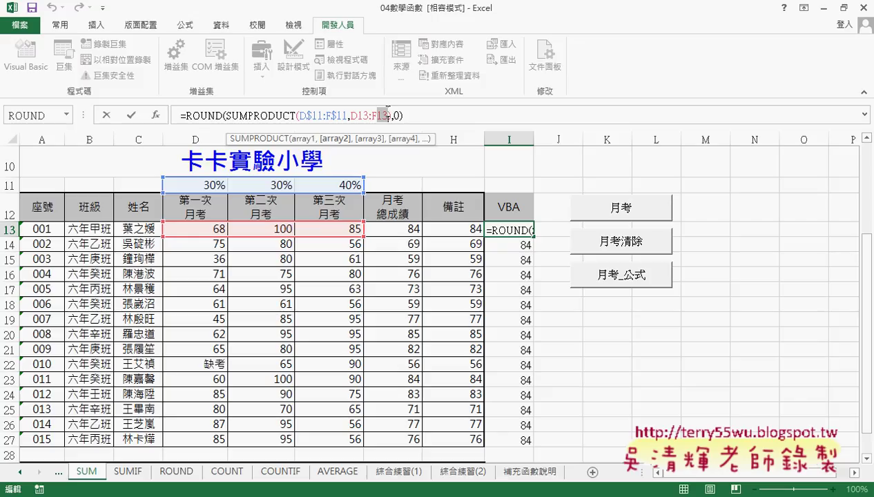
{"action": "left_click", "coordinate": [105, 115]}
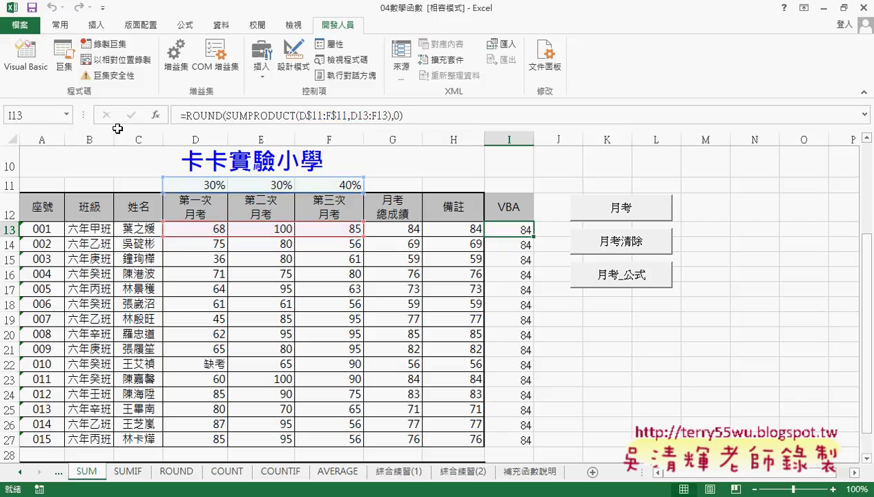
Replace the 13 after D in the formula string with " & i & "
{"action": "left_click", "coordinate": [290, 455]}
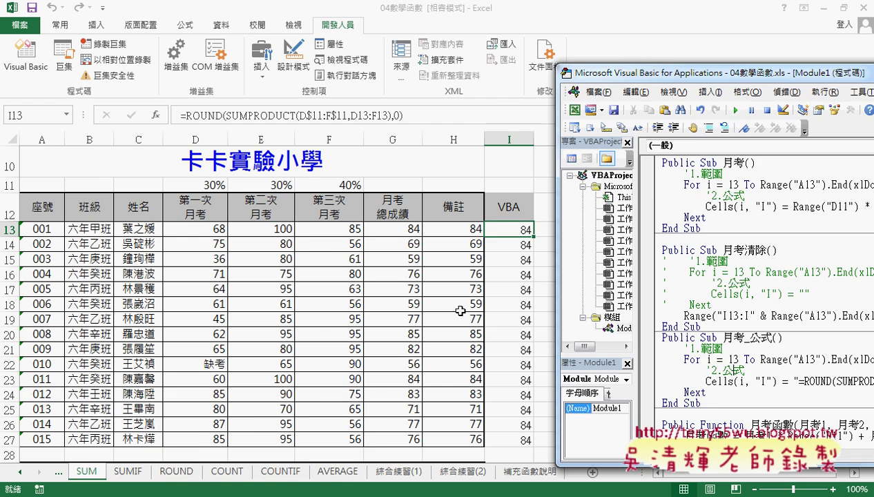
{"action": "left_click_drag", "start_coordinate": [513, 67], "coordinate": [137, 51]}
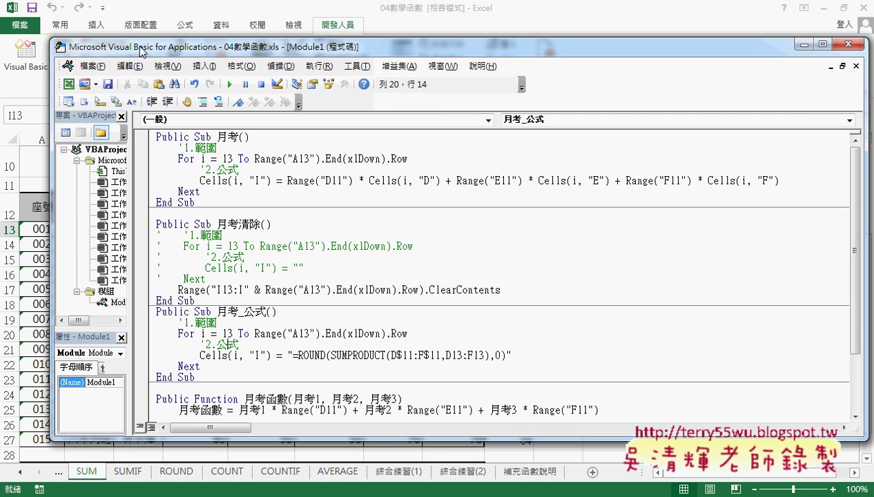
{"action": "left_click_drag", "start_coordinate": [451, 355], "coordinate": [462, 355]}
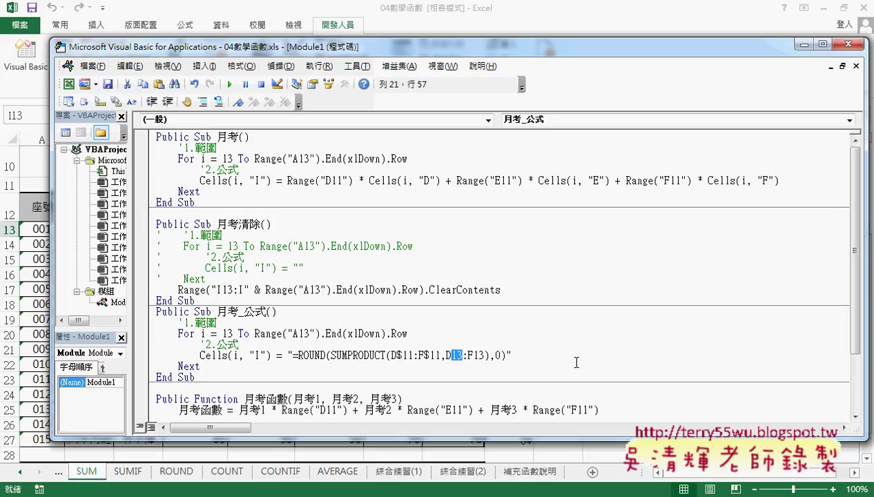
{"action": "type", "text": "\"\""}
{"action": "key", "text": "Left"}
{"action": "type", "text": "&&"}
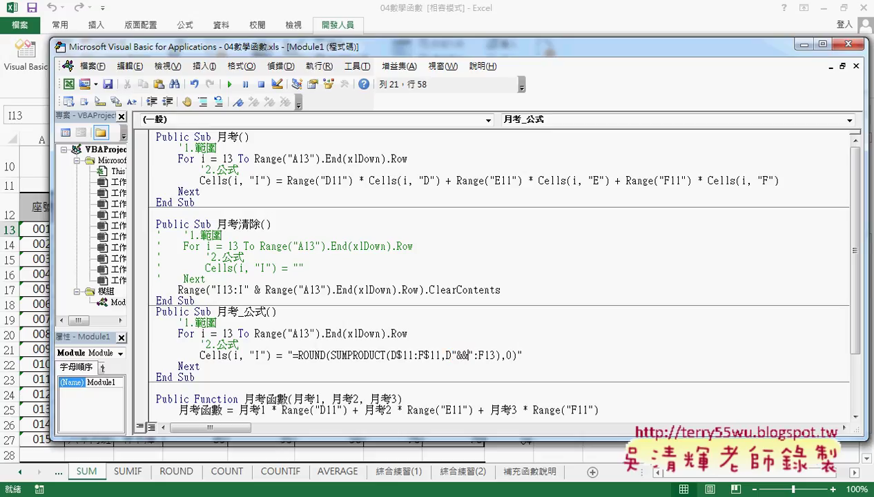
{"action": "key", "text": "Left"}
{"action": "type", "text": "i"}
{"action": "key", "text": "Left"}
{"action": "key", "text": "Left"}
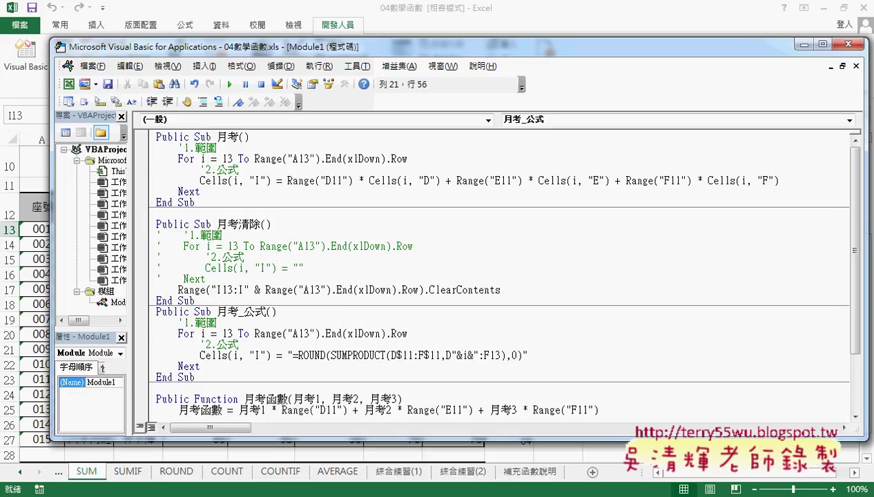
{"action": "key", "text": "Right"}
{"action": "key", "text": "Right"}
{"action": "key", "text": "Right"}
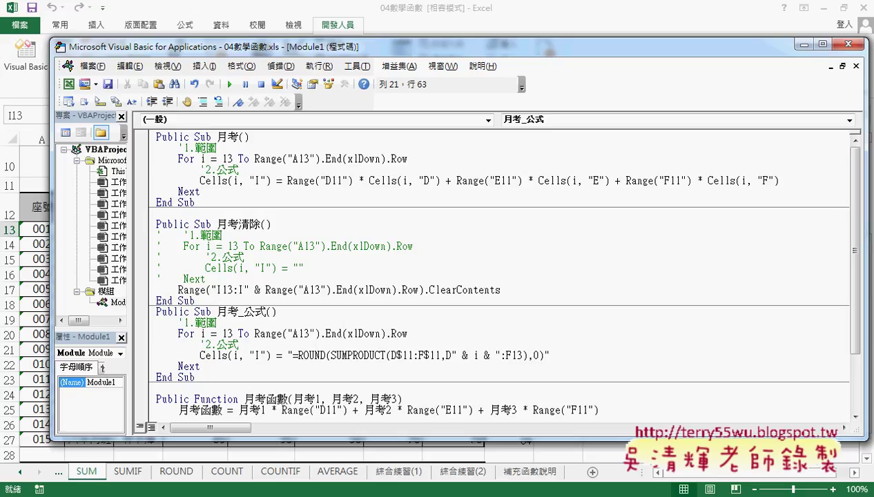
Replace the 13 after F with the same " & i & " piece
{"action": "left_click", "coordinate": [450, 355], "text": "shift"}
{"action": "left_click_drag", "start_coordinate": [468, 355], "coordinate": [502, 355]}
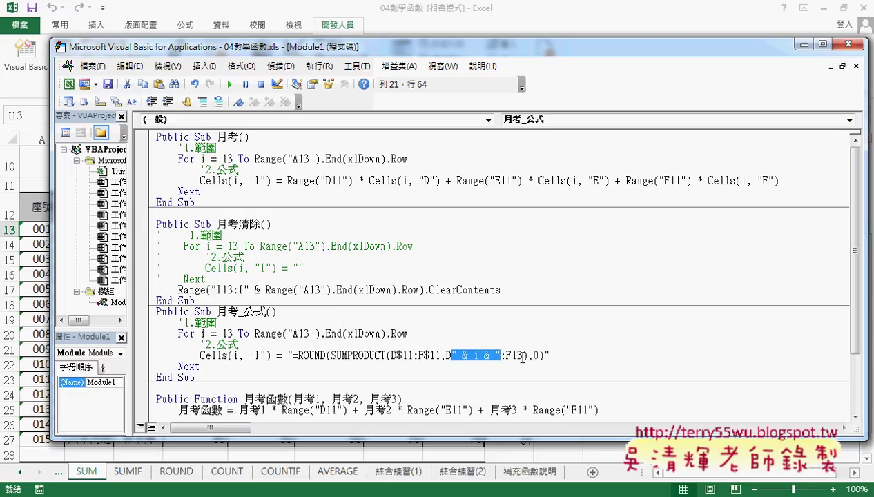
{"action": "left_click_drag", "start_coordinate": [523, 355], "coordinate": [512, 354]}
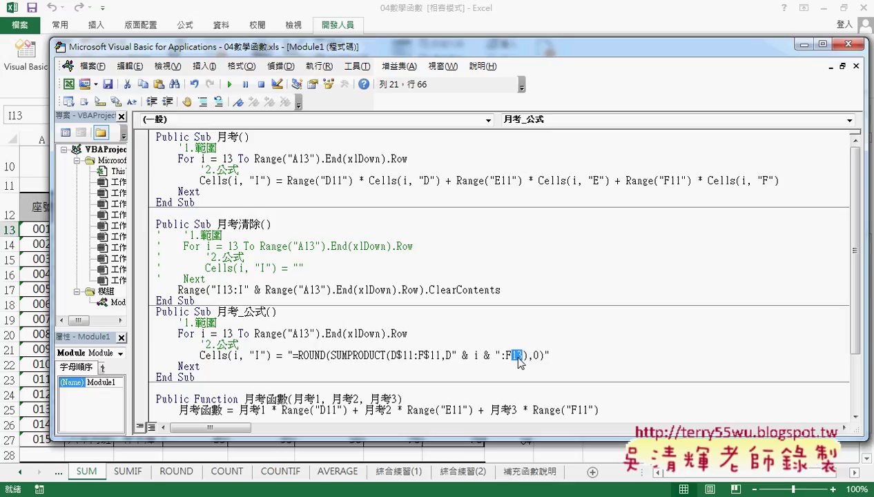
{"action": "type", "text": "\" & i & \""}
{"action": "left_click", "coordinate": [622, 384]}
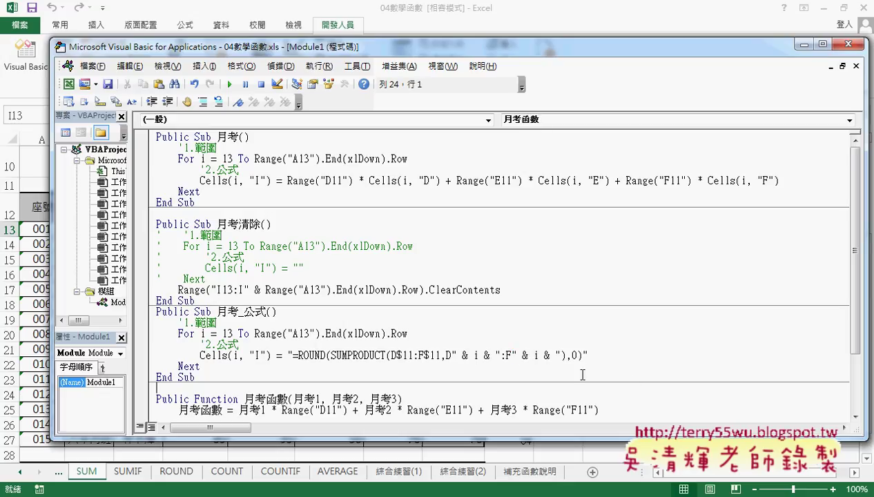
{"action": "left_click_drag", "start_coordinate": [451, 355], "coordinate": [500, 355]}
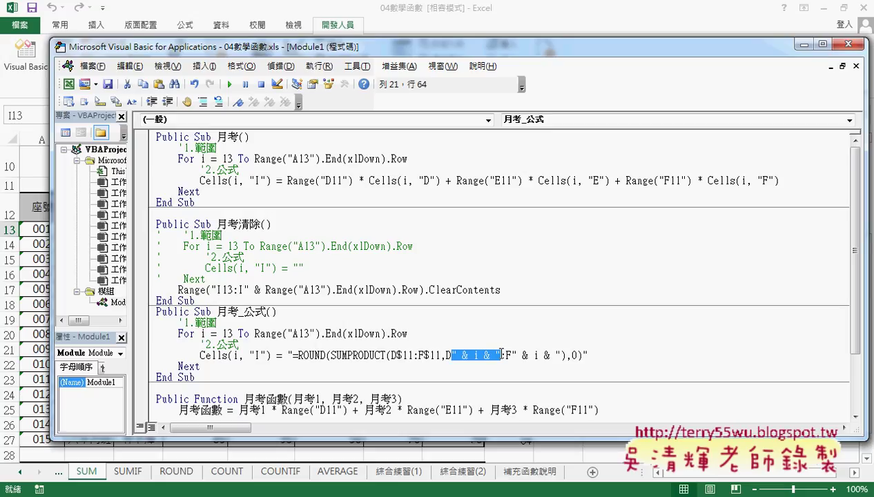
{"action": "left_click", "coordinate": [580, 6]}
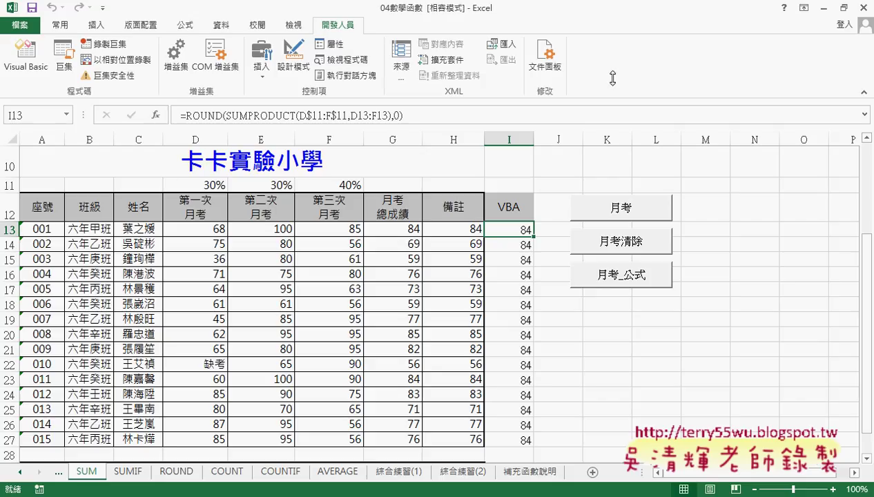
Test the 月考_公式, 月考清除 and 月考 buttons on column I
{"action": "left_click", "coordinate": [752, 304]}
{"action": "left_click", "coordinate": [631, 280]}
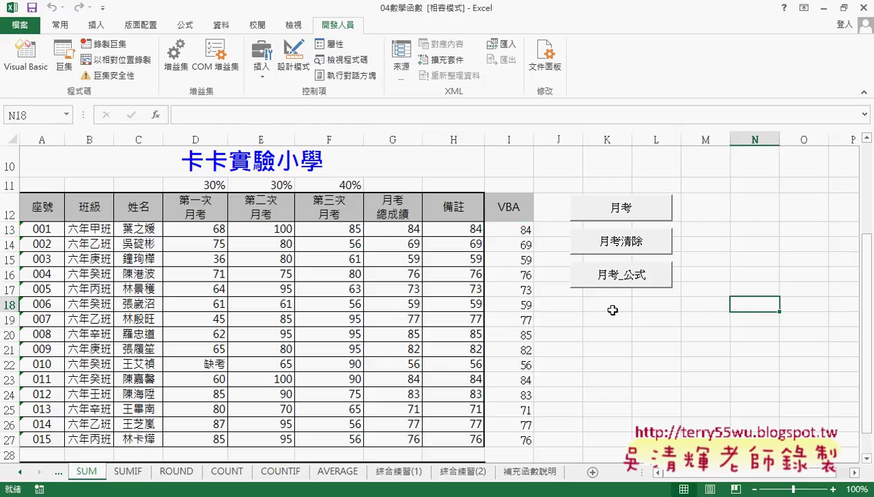
{"action": "left_click", "coordinate": [621, 240]}
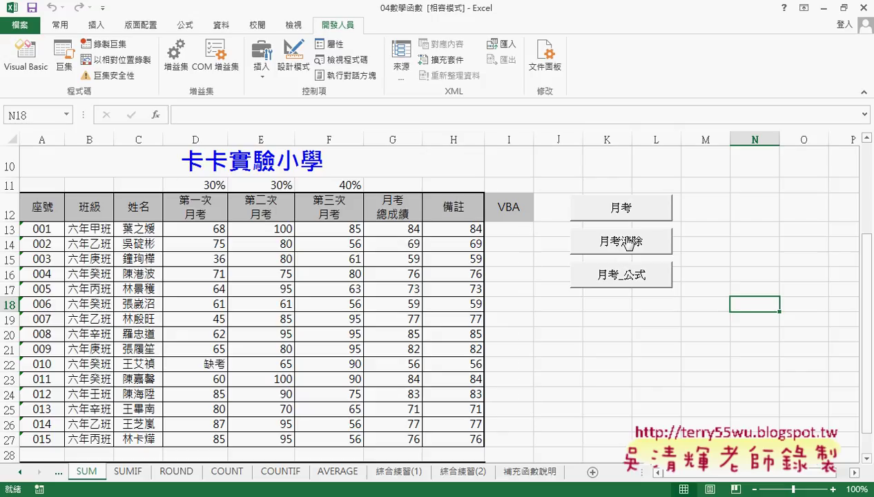
{"action": "left_click", "coordinate": [616, 218]}
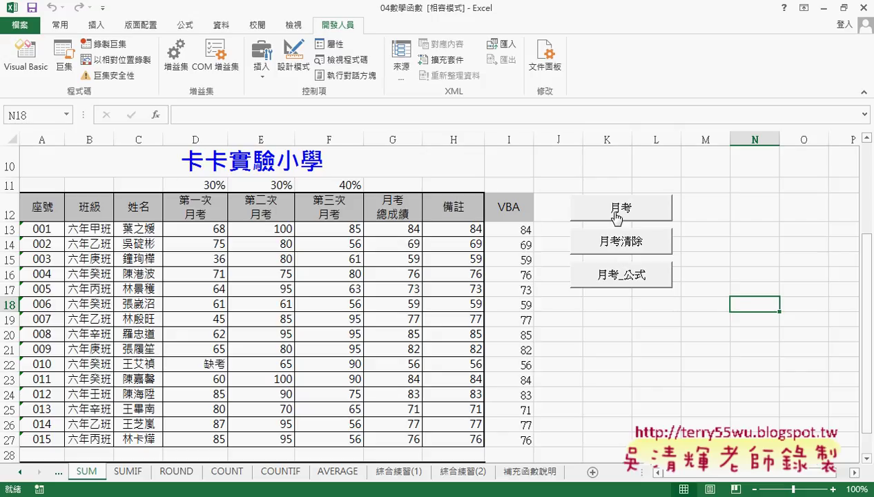
Clear column I, rerun 月考_公式, and compare I13's formula with H13's
{"action": "left_click", "coordinate": [607, 247]}
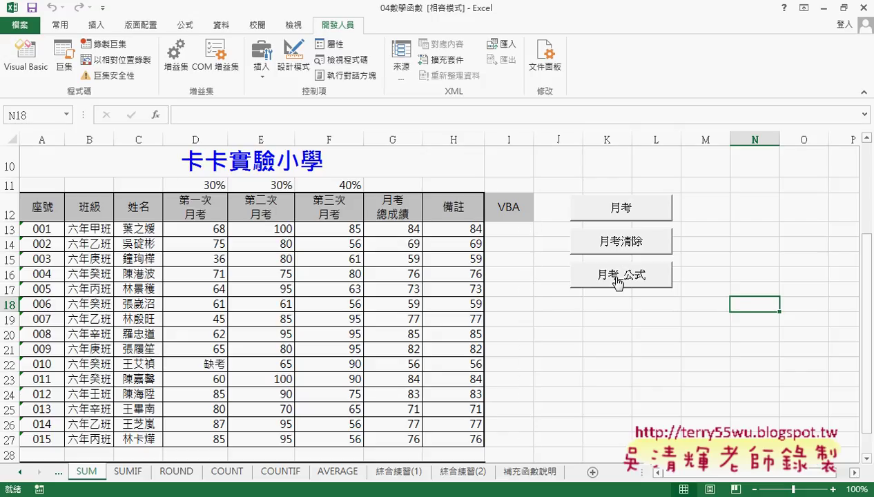
{"action": "left_click", "coordinate": [618, 280]}
{"action": "left_click", "coordinate": [519, 230]}
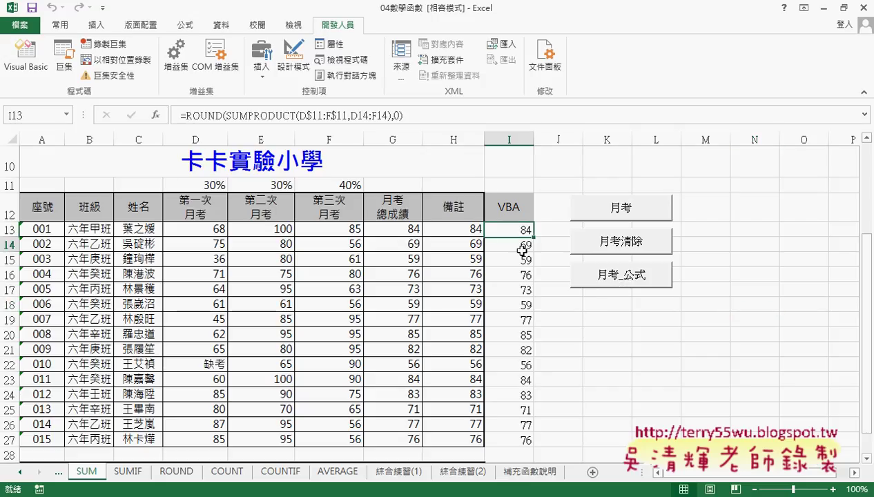
{"action": "left_click", "coordinate": [464, 230]}
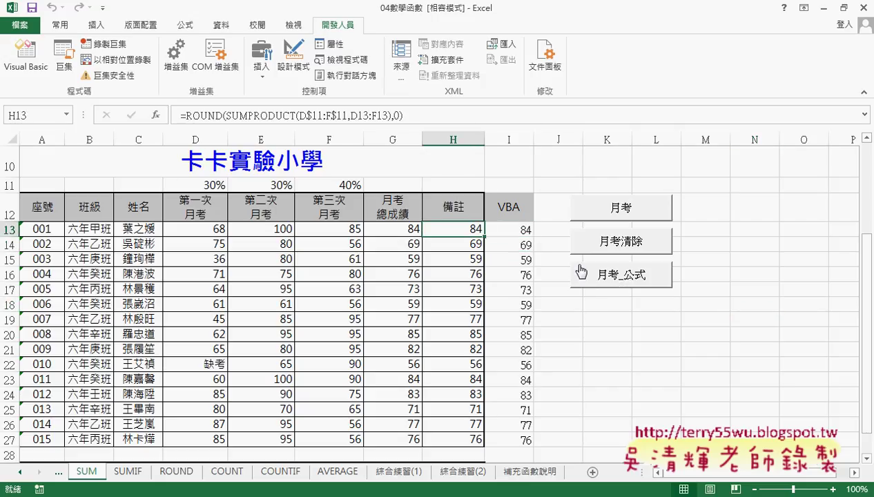